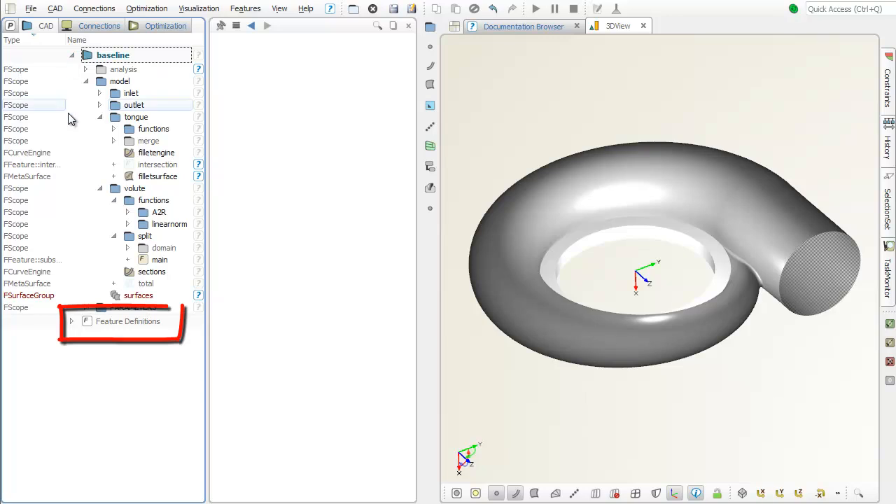
Open the subsurfaceviaedge feature definition from the volute's main surface and read through its create function code.
{"action": "left_click", "coordinate": [73, 322]}
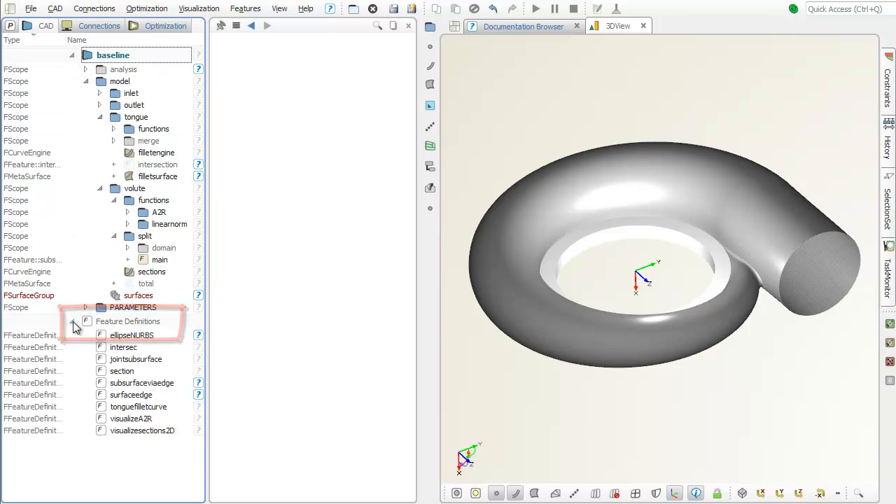
{"action": "left_click", "coordinate": [186, 266]}
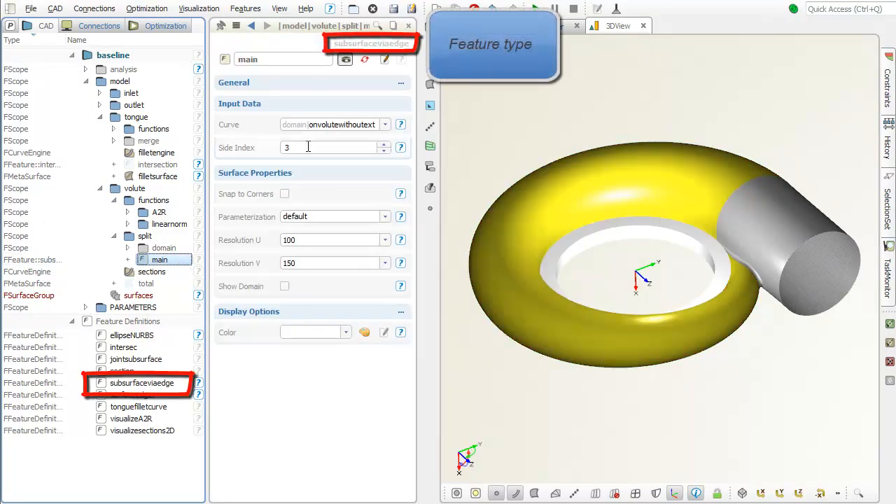
{"action": "left_click", "coordinate": [386, 60]}
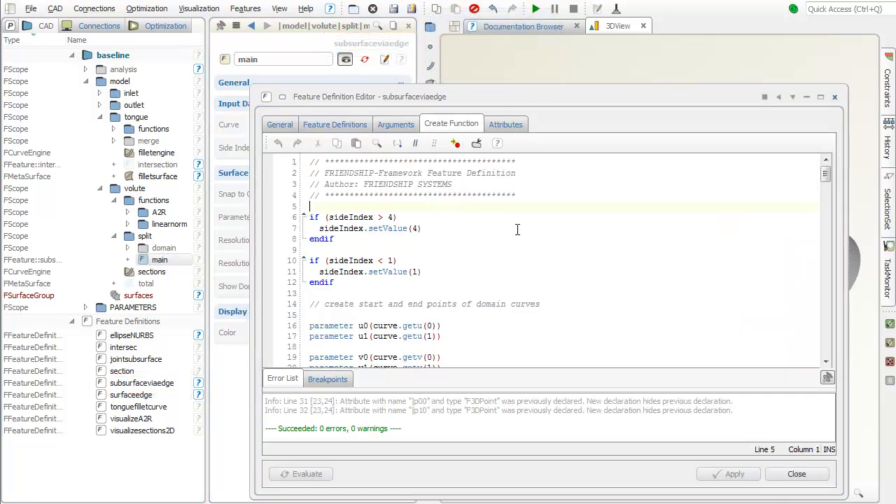
{"action": "scroll", "coordinate": [523, 239], "scroll_direction": "down", "scroll_amount": 7}
{"action": "scroll", "coordinate": [525, 238], "scroll_direction": "down", "scroll_amount": 8}
{"action": "scroll", "coordinate": [525, 239], "scroll_direction": "down", "scroll_amount": 6}
{"action": "scroll", "coordinate": [524, 238], "scroll_direction": "down", "scroll_amount": 10}
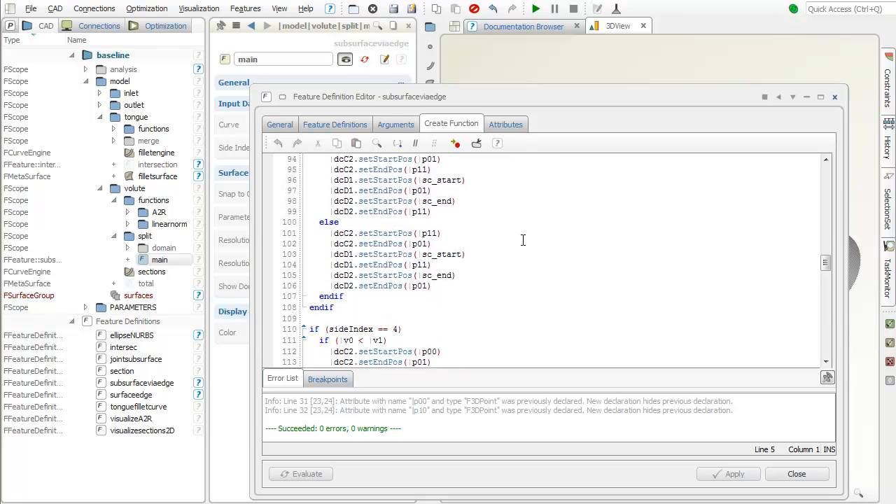
{"action": "scroll", "coordinate": [523, 241], "scroll_direction": "down", "scroll_amount": 5}
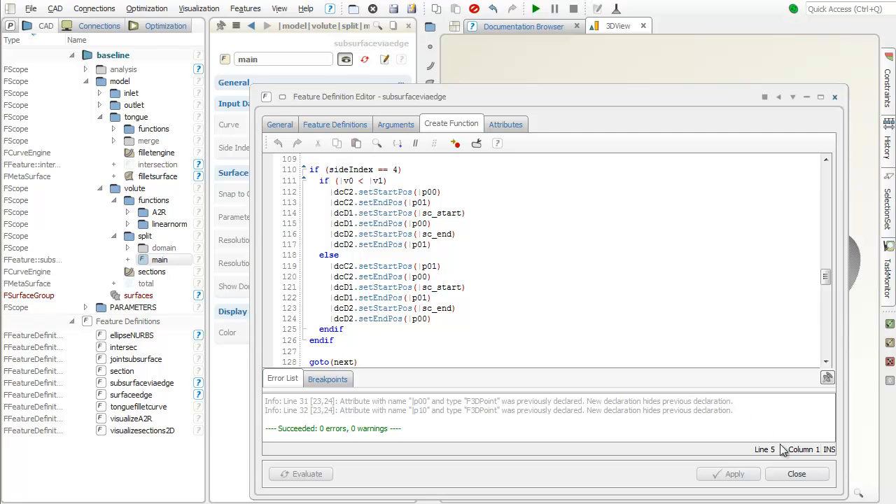
{"action": "left_click", "coordinate": [799, 474]}
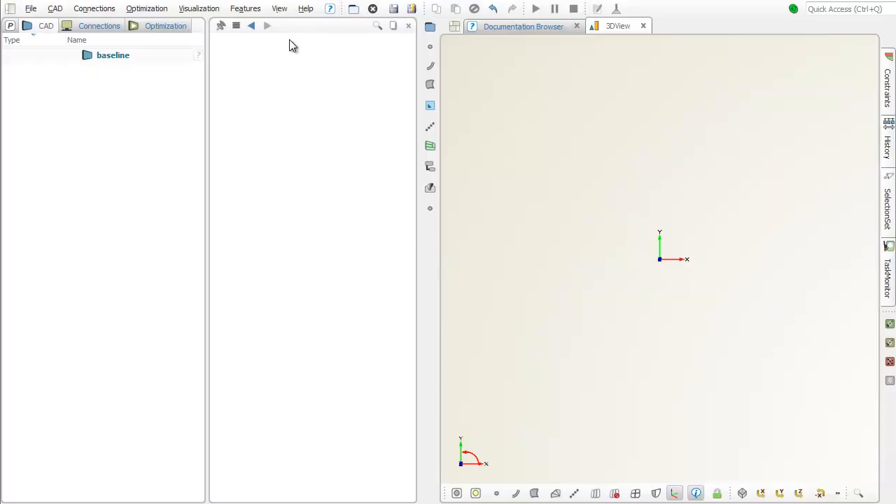
Create a new feature definition with the type name "functions".
{"action": "left_click", "coordinate": [248, 9]}
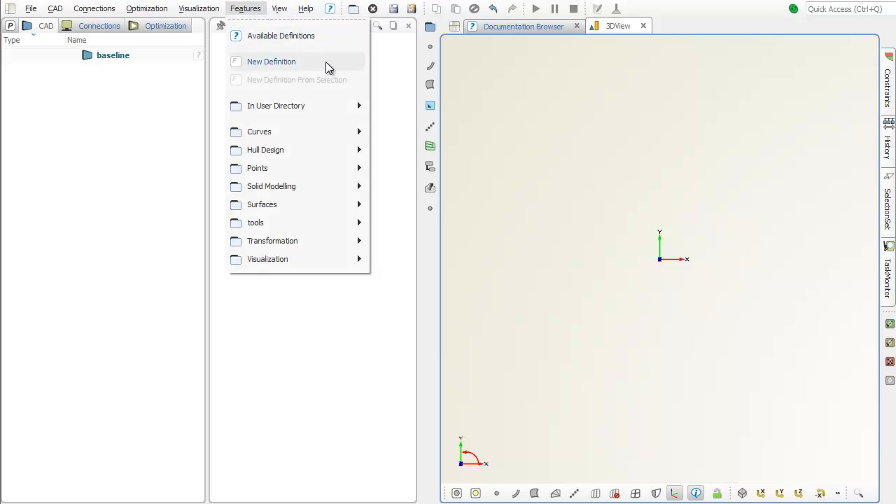
{"action": "left_click", "coordinate": [326, 62]}
{"action": "double_click", "coordinate": [343, 163]}
{"action": "type", "text": "functions"}
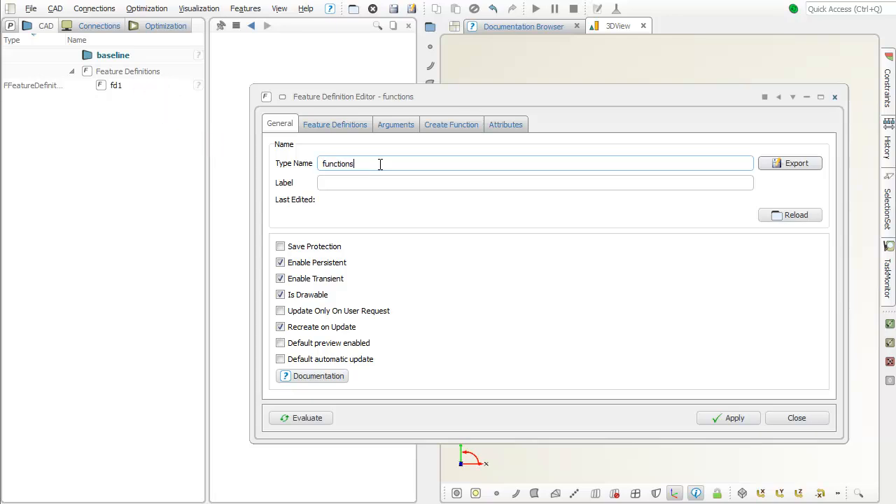
Add two FDouble arguments named a and b to the feature definition.
{"action": "left_click", "coordinate": [397, 124]}
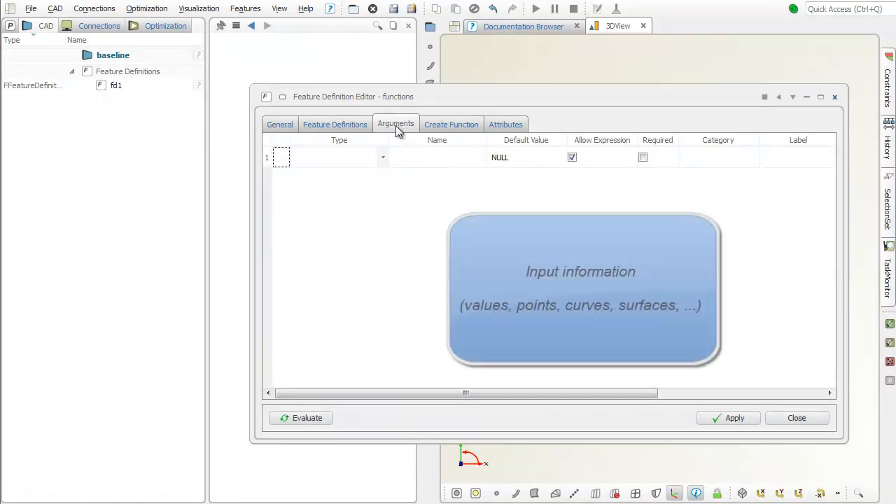
{"action": "left_click", "coordinate": [382, 160]}
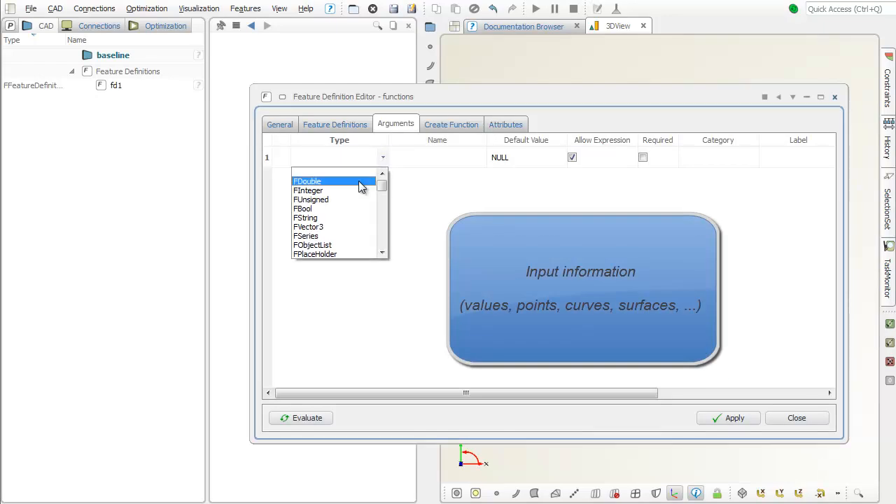
{"action": "left_click", "coordinate": [359, 181]}
{"action": "left_click", "coordinate": [423, 155]}
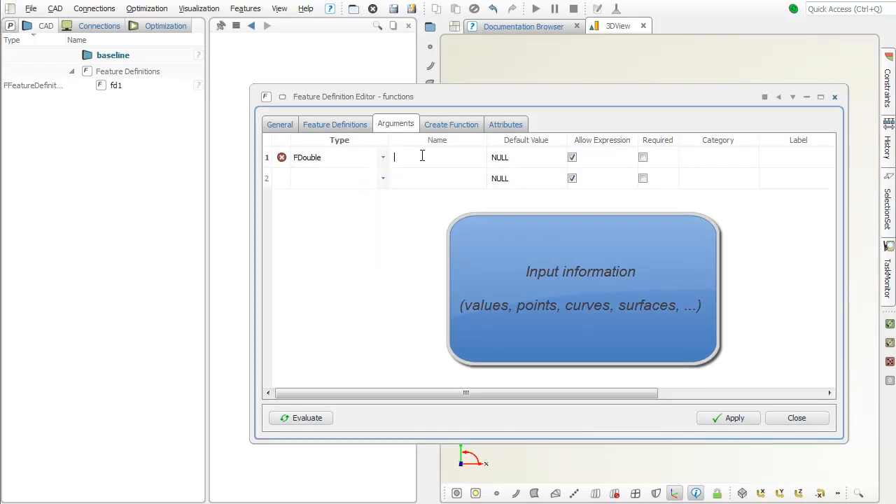
{"action": "type", "text": "a"}
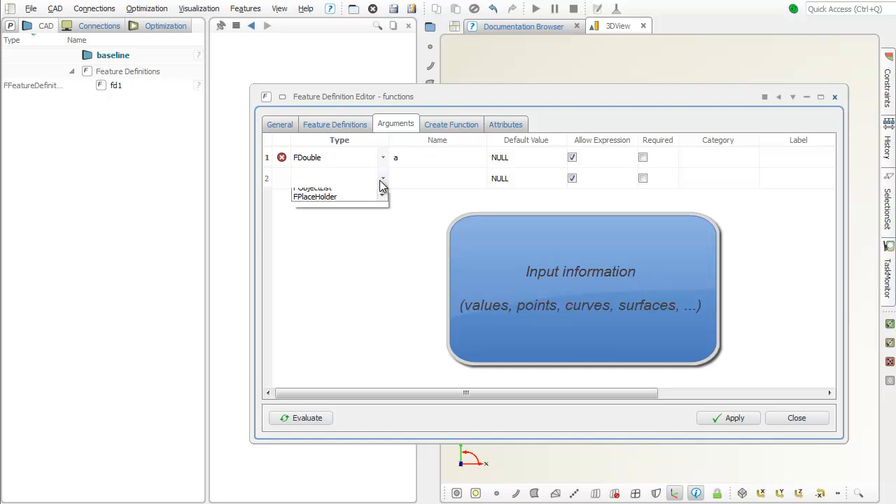
{"action": "left_click", "coordinate": [383, 179]}
{"action": "left_click", "coordinate": [359, 202]}
{"action": "left_click", "coordinate": [418, 178]}
{"action": "type", "text": "b"}
Write the create function line "double sum( a + b )" and apply the definition.
{"action": "left_click", "coordinate": [449, 126]}
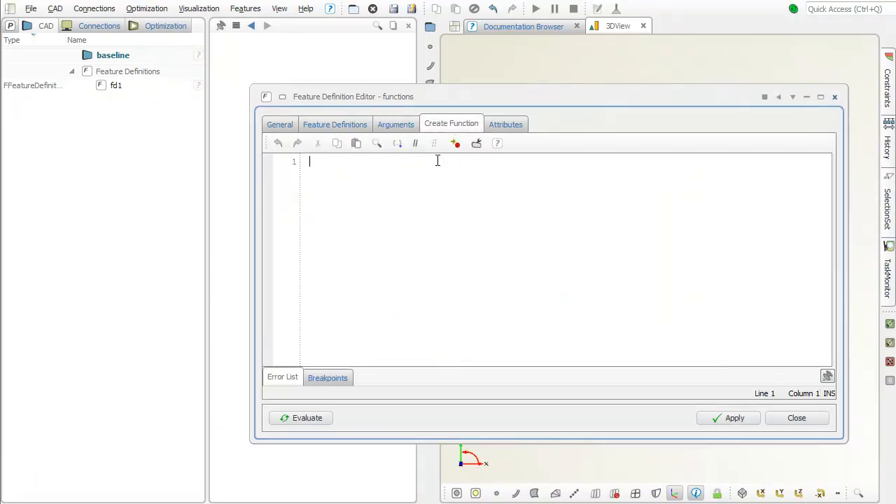
{"action": "type", "text": "double"}
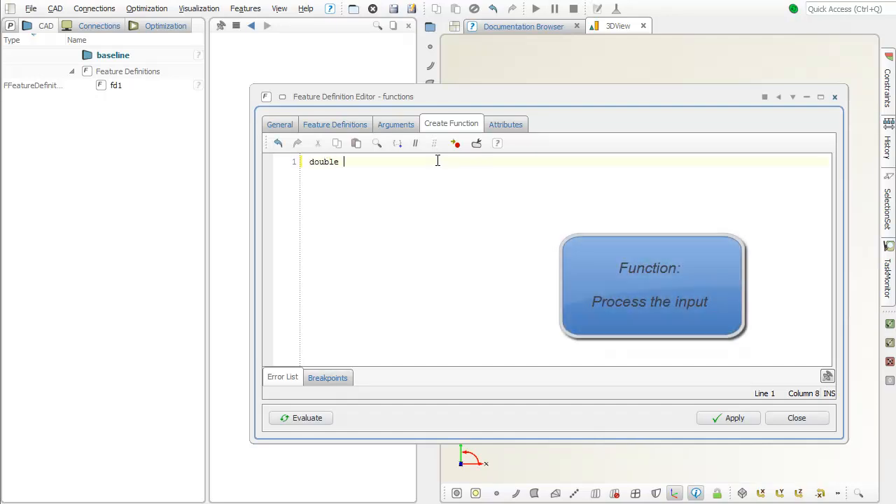
{"action": "type", "text": " sum("}
{"action": "type", "text": " a + "}
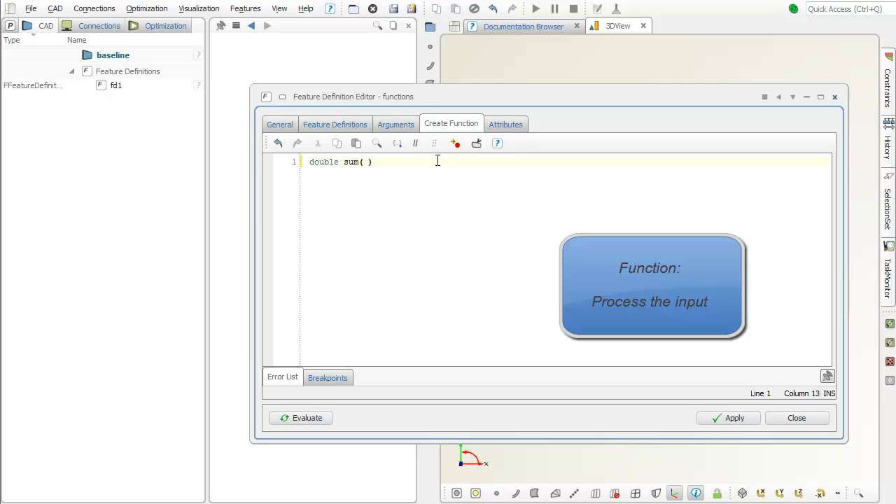
{"action": "type", "text": "b )"}
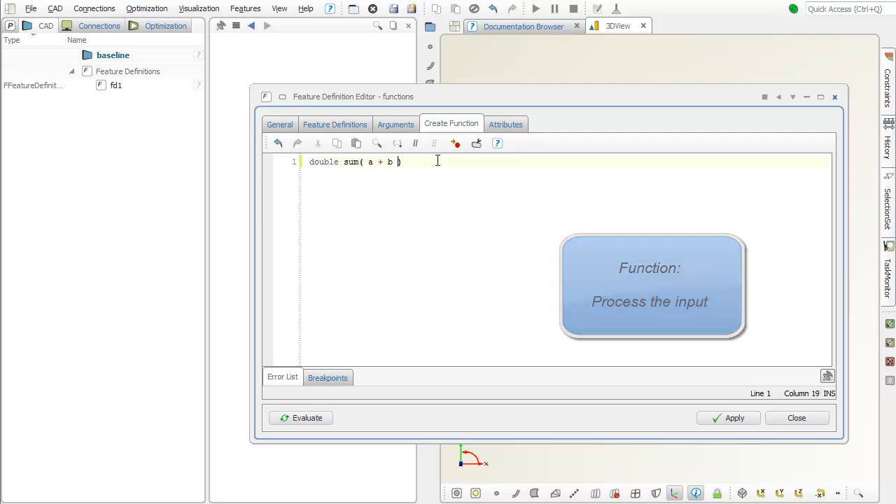
{"action": "key", "text": "Return"}
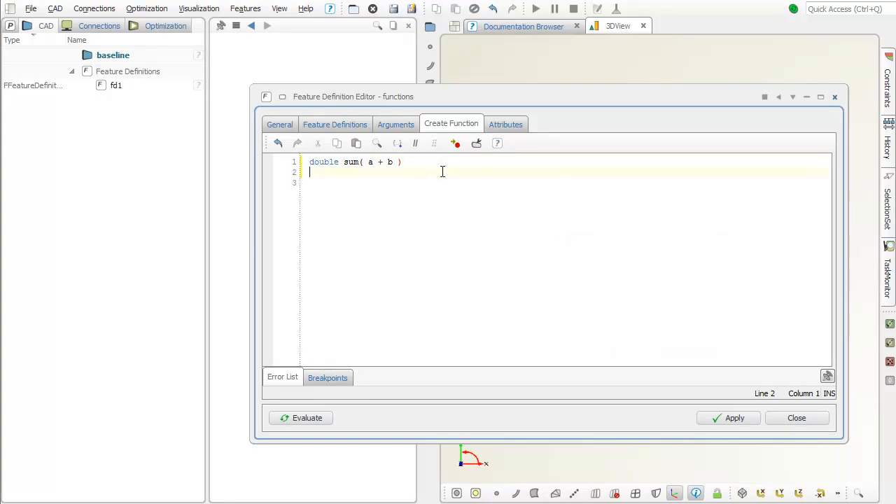
{"action": "left_click", "coordinate": [705, 418]}
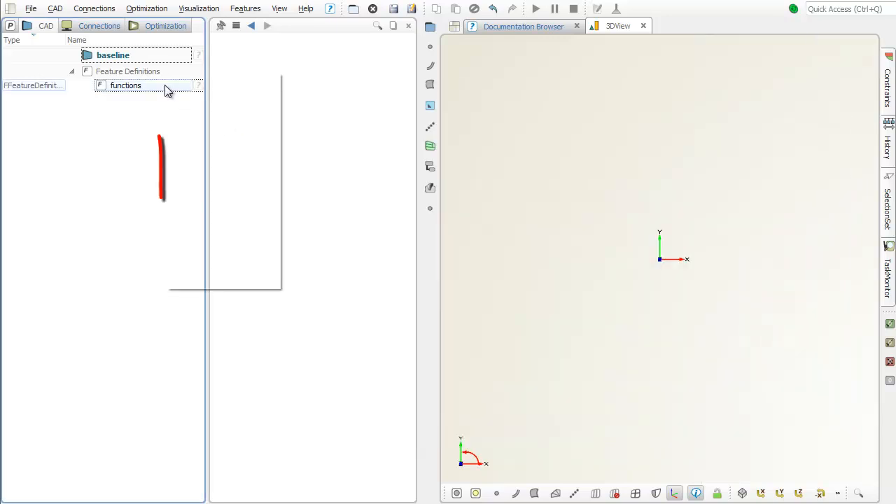
Create a feature named "test" from the functions definition with A and B both set to 1.
{"action": "right_click", "coordinate": [165, 84]}
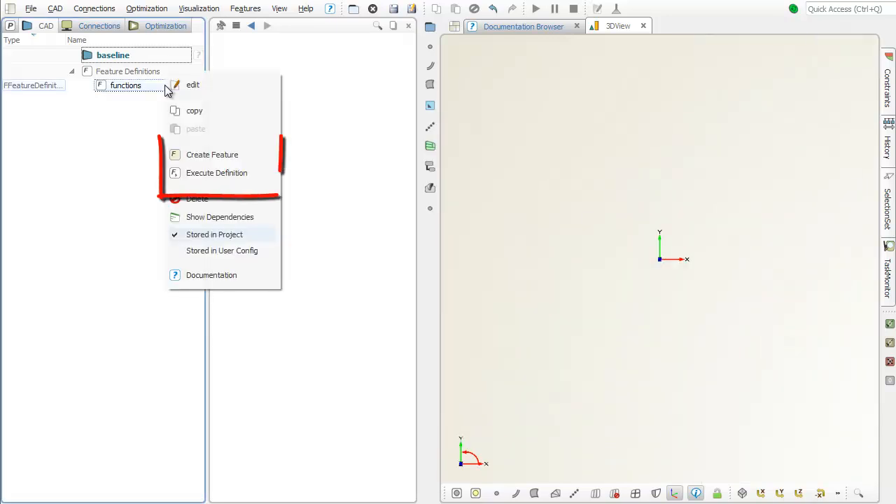
{"action": "left_click", "coordinate": [258, 154]}
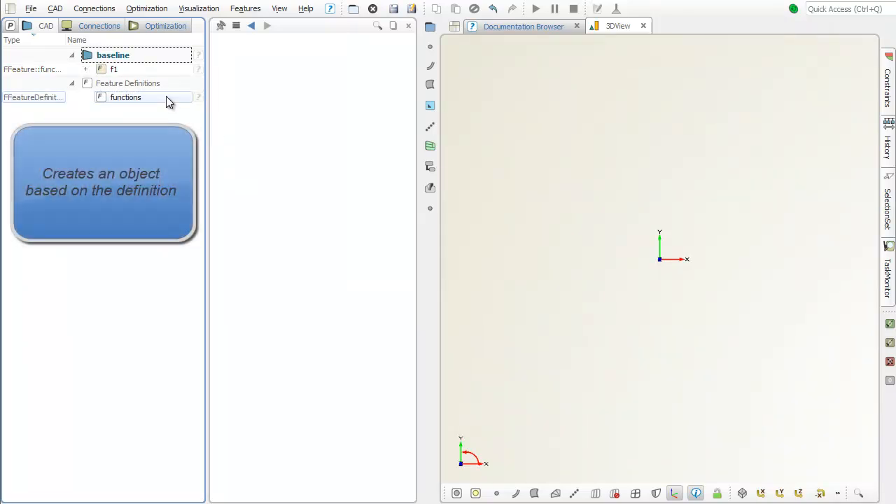
{"action": "left_click", "coordinate": [152, 70]}
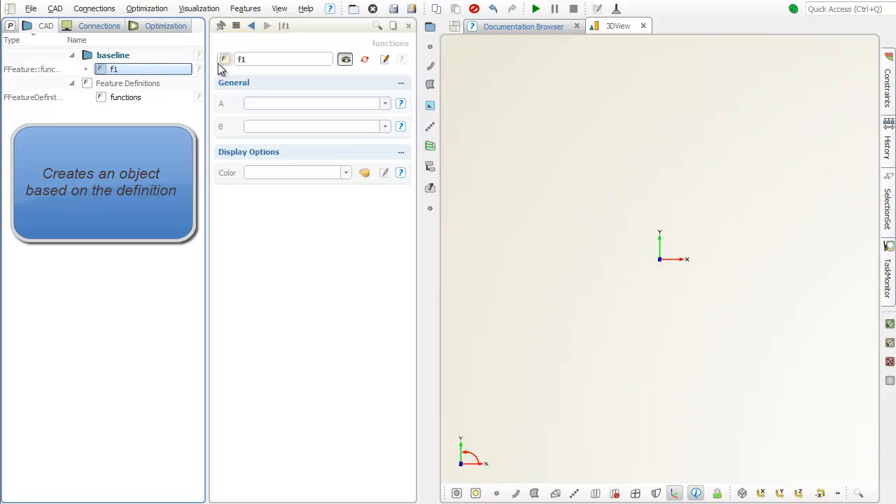
{"action": "double_click", "coordinate": [273, 59]}
{"action": "type", "text": "test"}
{"action": "key", "text": "Return"}
{"action": "left_click", "coordinate": [275, 103]}
{"action": "left_click", "coordinate": [275, 126]}
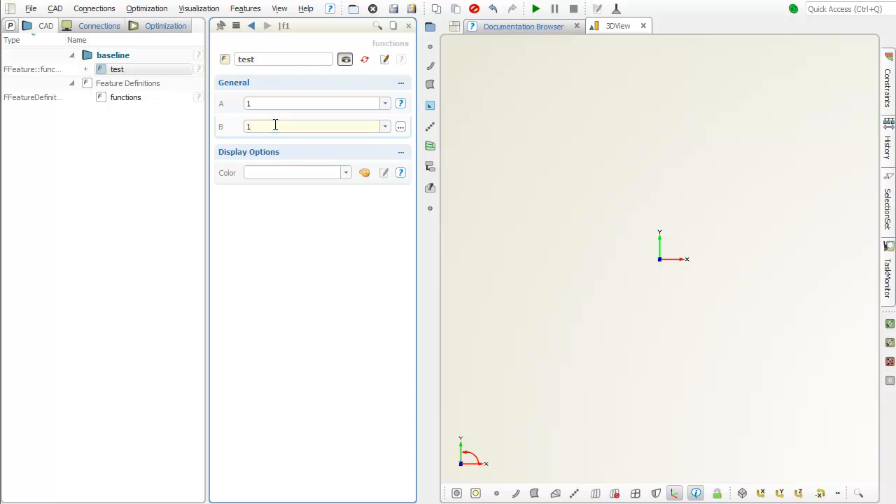
Expand the test feature's outputs in the object tree and inspect the attributes of its definition.
{"action": "left_click", "coordinate": [86, 69]}
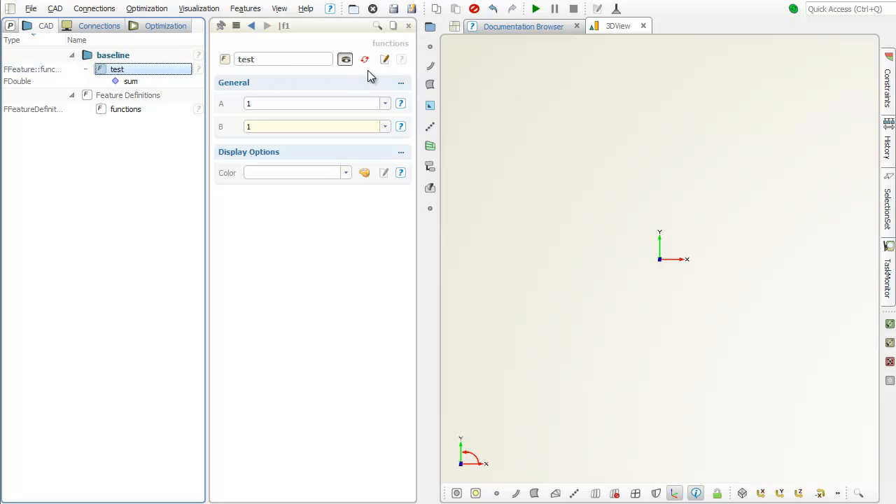
{"action": "left_click", "coordinate": [384, 60]}
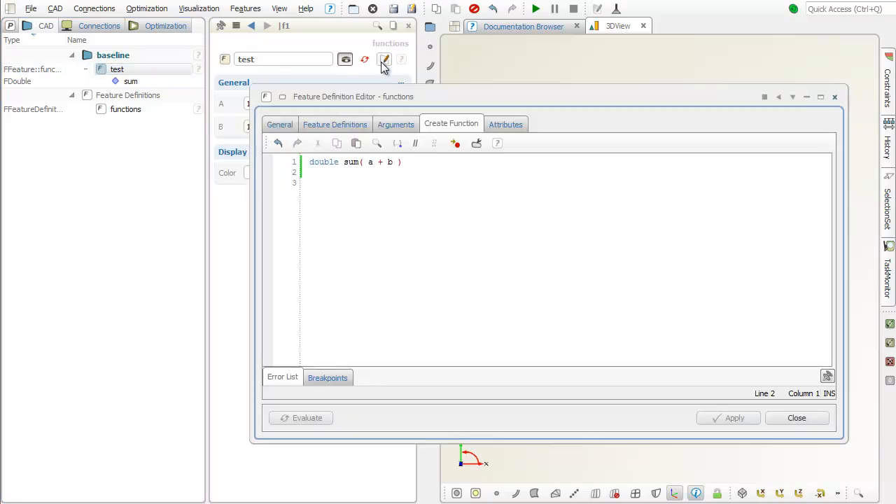
{"action": "left_click", "coordinate": [500, 129]}
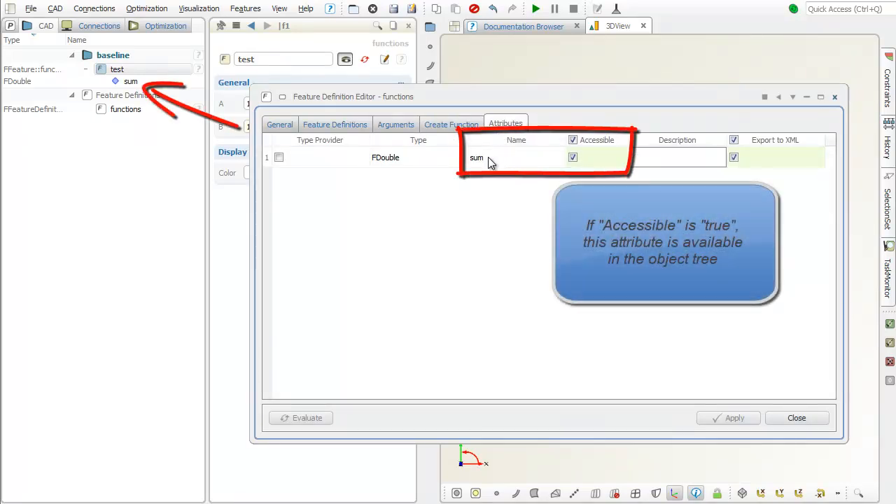
Add the line "double length( sqrt( a*a + b*b ) )" below sum in the create function and apply it.
{"action": "left_click", "coordinate": [462, 126]}
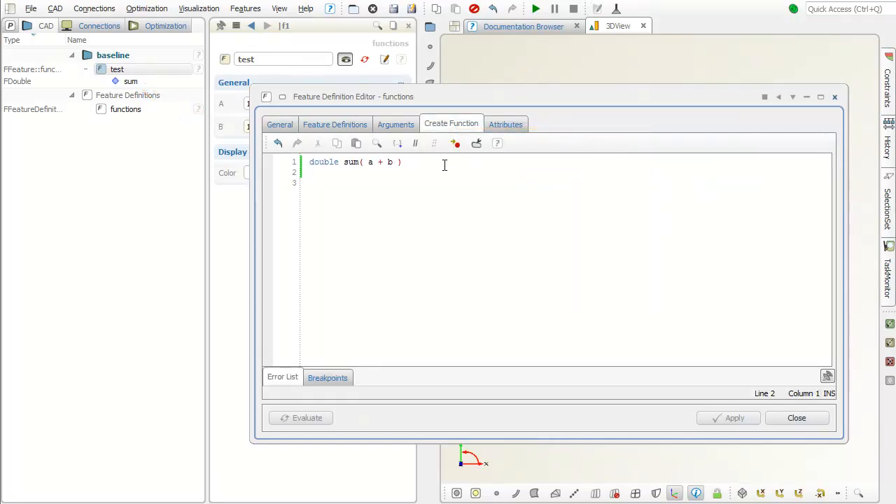
{"action": "key", "text": "Return"}
{"action": "type", "text": "double"}
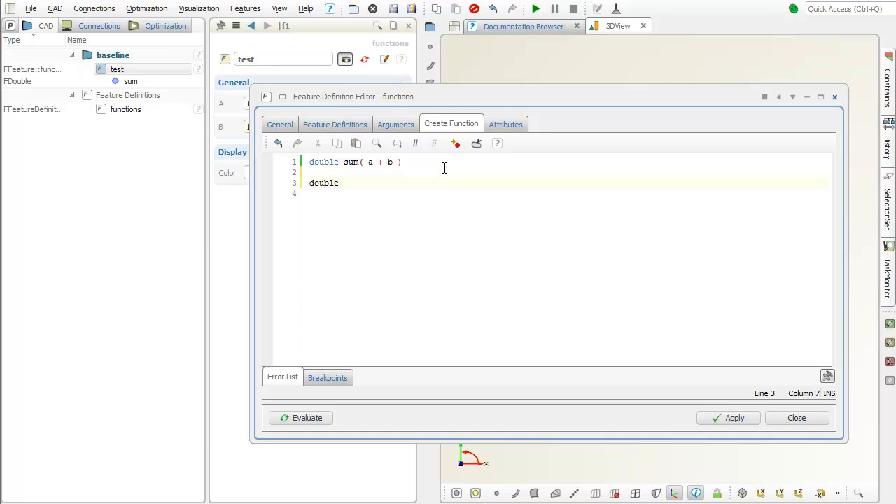
{"action": "type", "text": " length("}
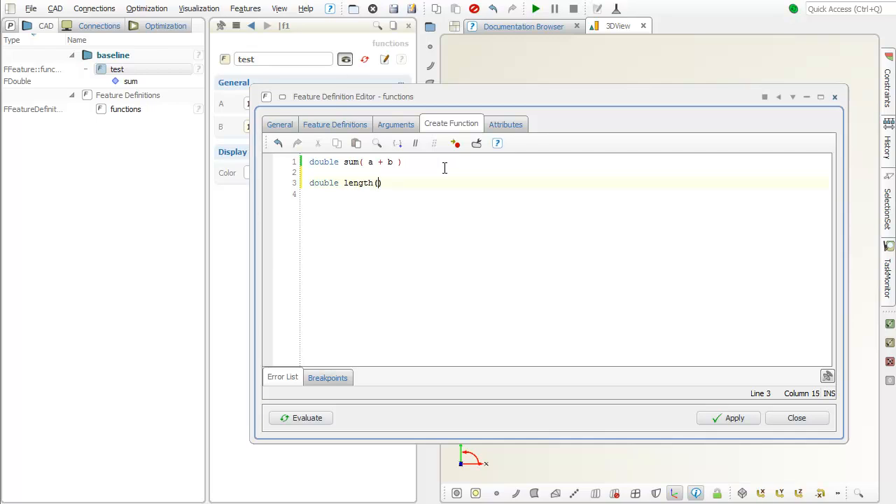
{"action": "type", "text": " sqrt( a*a + b*b )"}
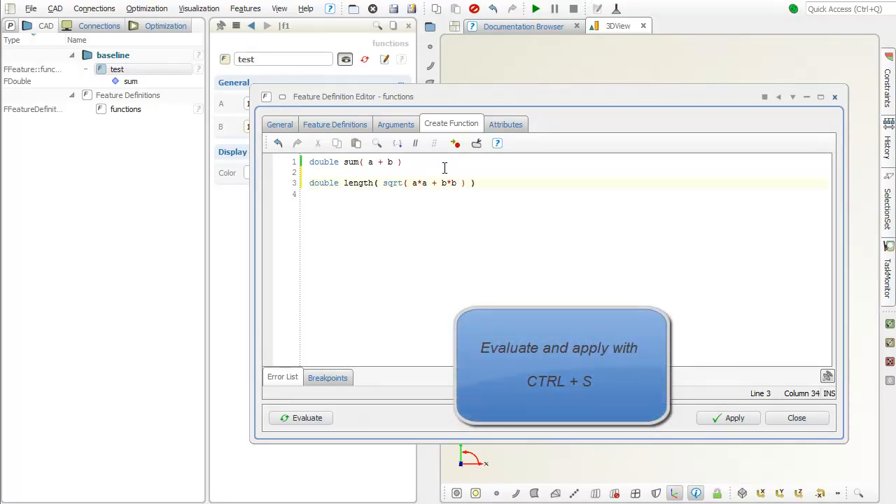
{"action": "key", "text": "ctrl+s"}
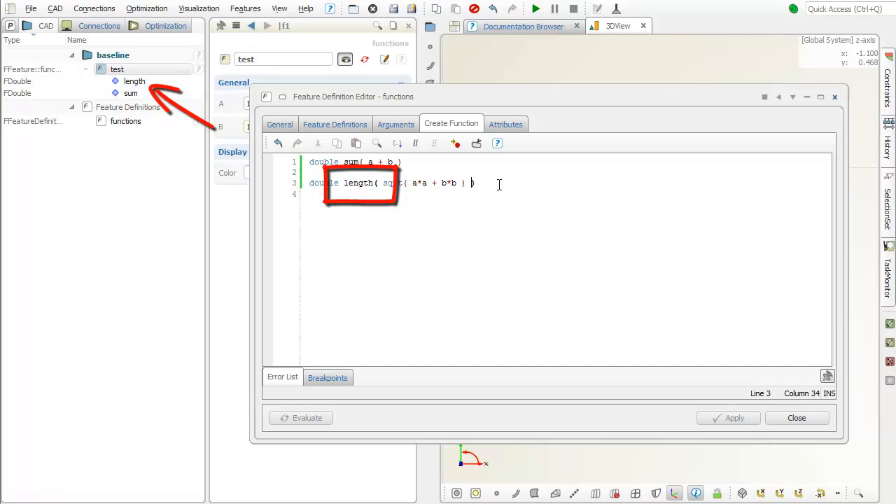
Review the definition's attributes, then inspect the values of the test feature's length and sum outputs.
{"action": "left_click", "coordinate": [502, 126]}
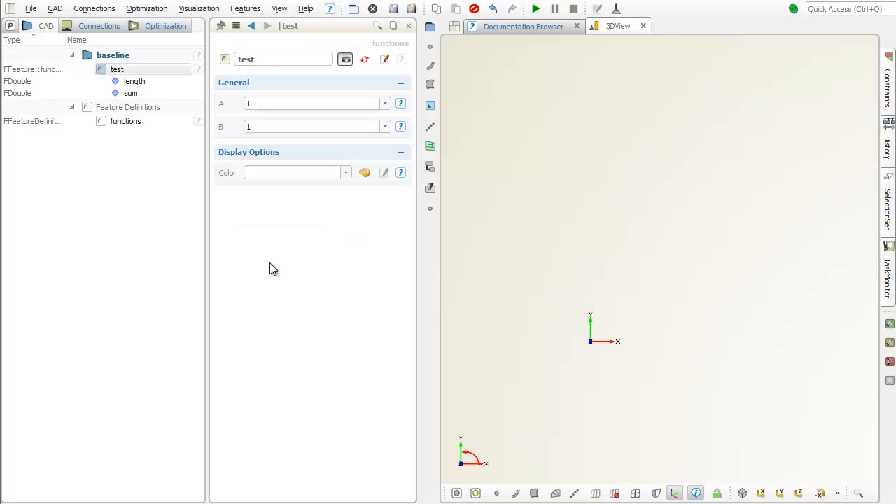
{"action": "left_click", "coordinate": [166, 82]}
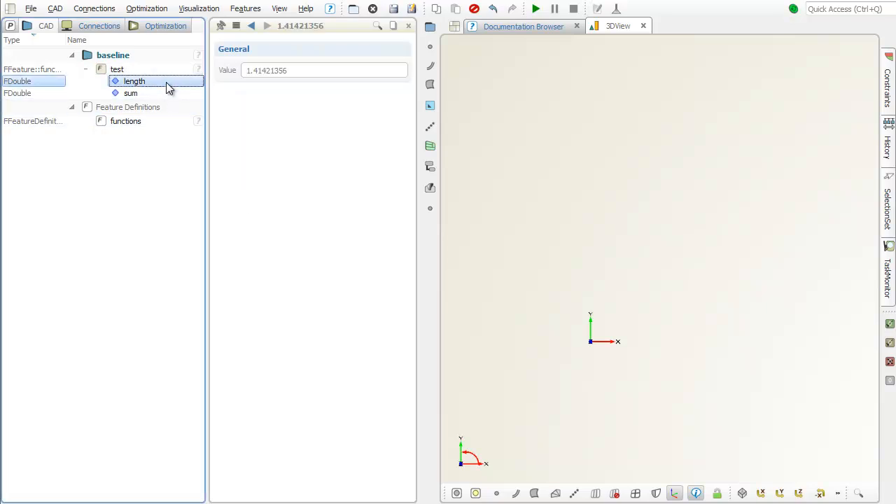
{"action": "left_click", "coordinate": [160, 93]}
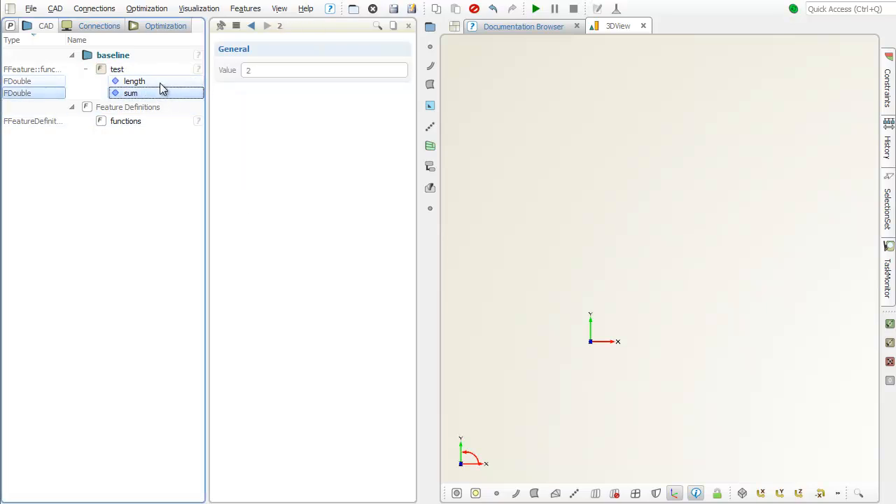
{"action": "left_click", "coordinate": [161, 83]}
Create a line curve and set its start position to [0,0,0].
{"action": "left_click", "coordinate": [158, 168]}
{"action": "left_click", "coordinate": [430, 65]}
{"action": "left_click", "coordinate": [468, 74]}
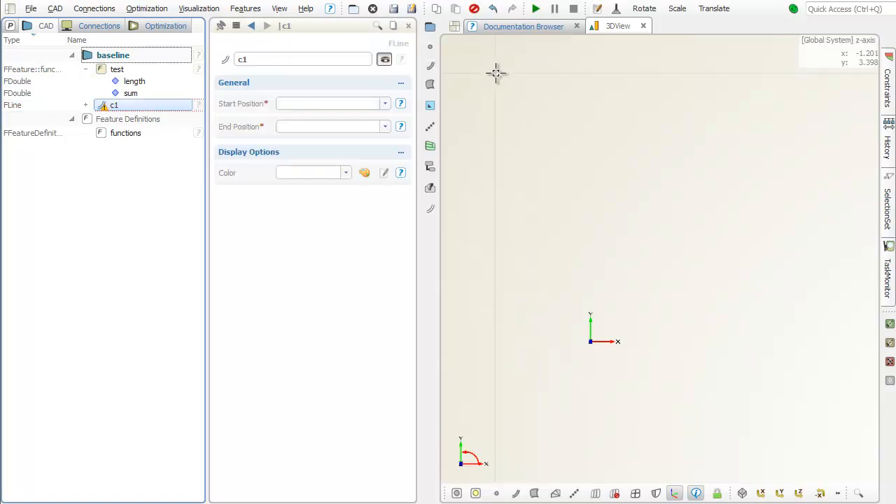
{"action": "left_click", "coordinate": [354, 104]}
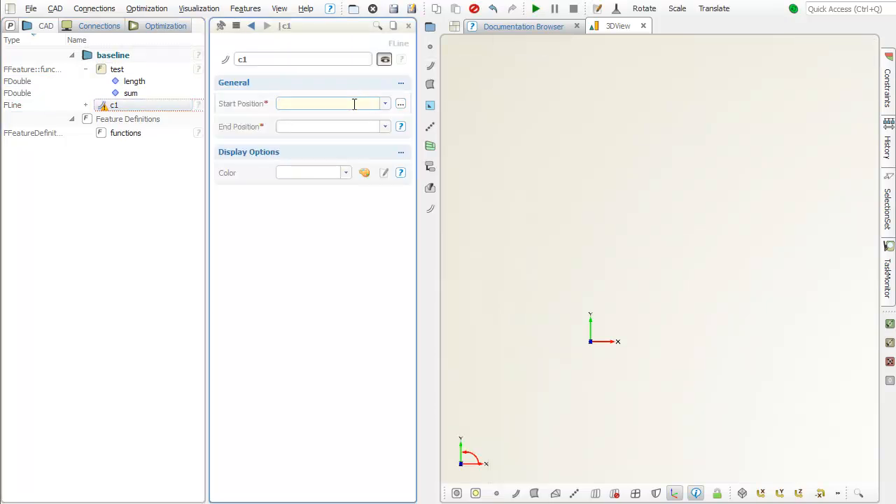
{"action": "type", "text": "[0,0,0]"}
{"action": "key", "text": "Return"}
Set the line's end position to [test:length, 0, 0], taking the x-coordinate from the test feature's length output.
{"action": "left_click", "coordinate": [335, 135]}
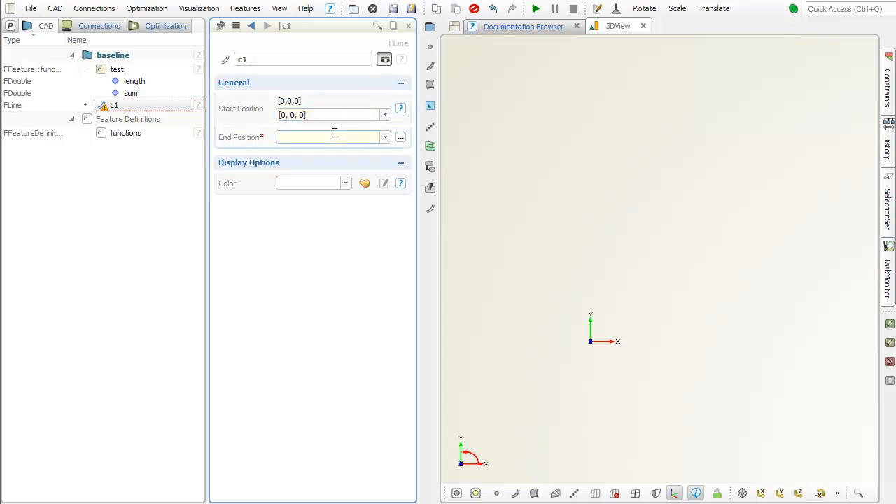
{"action": "type", "text": "[0,0,0]"}
{"action": "key", "text": "Return"}
{"action": "left_click_drag", "start_coordinate": [152, 86], "coordinate": [287, 151]}
{"action": "left_click", "coordinate": [310, 169]}
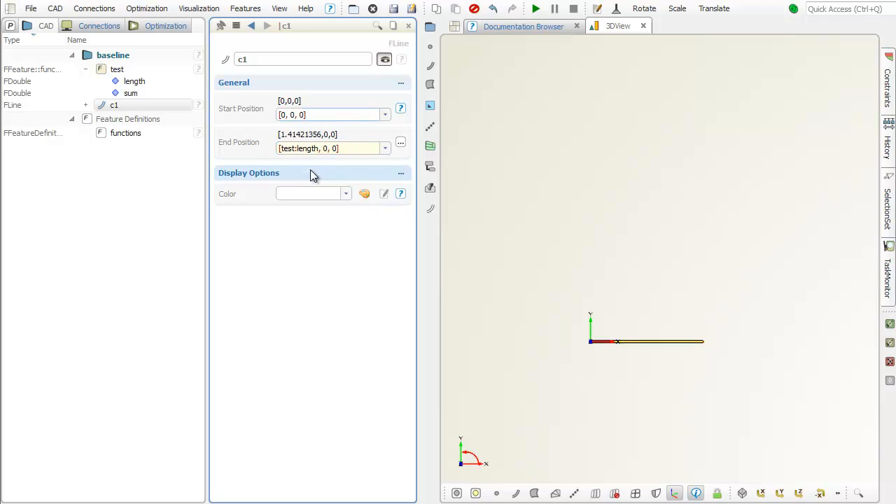
{"action": "left_click_drag", "start_coordinate": [672, 346], "coordinate": [637, 358]}
{"action": "scroll", "coordinate": [638, 358], "scroll_direction": "up", "scroll_amount": 3}
{"action": "scroll", "coordinate": [674, 328], "scroll_direction": "down", "scroll_amount": 2}
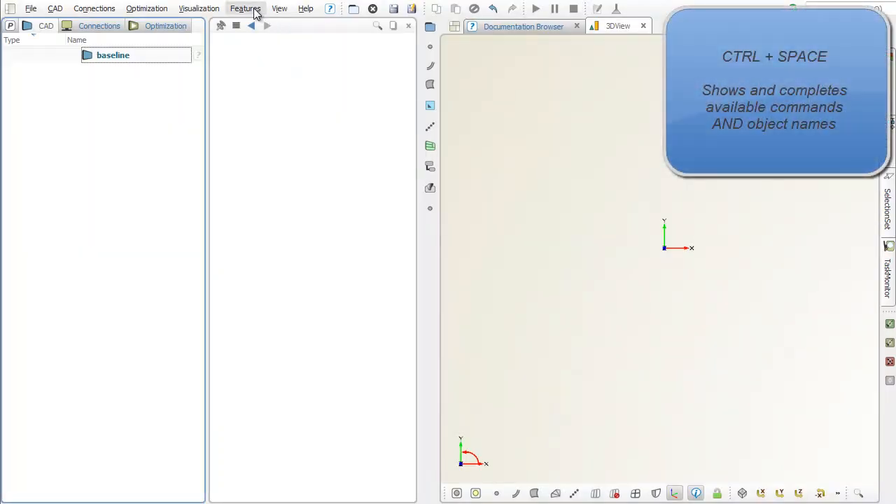
Create a new feature definition with the type name "demo".
{"action": "left_click", "coordinate": [246, 8]}
{"action": "left_click", "coordinate": [277, 63]}
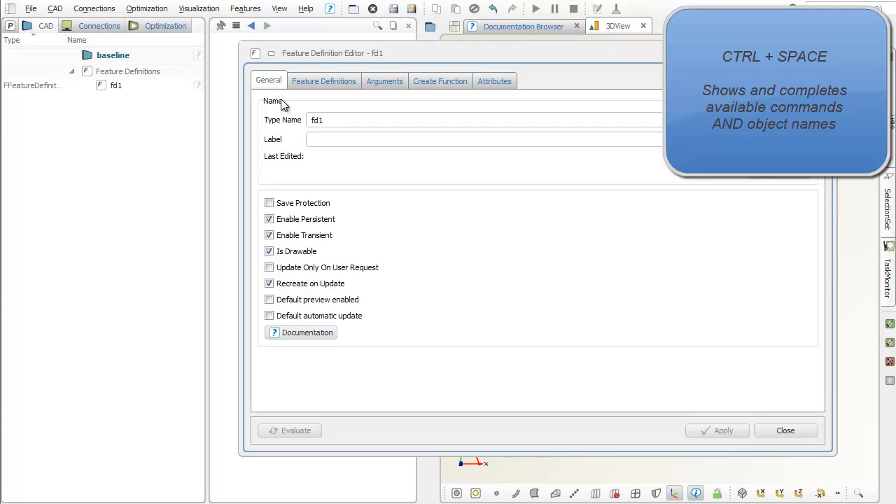
{"action": "double_click", "coordinate": [329, 120]}
{"action": "type", "text": "demo"}
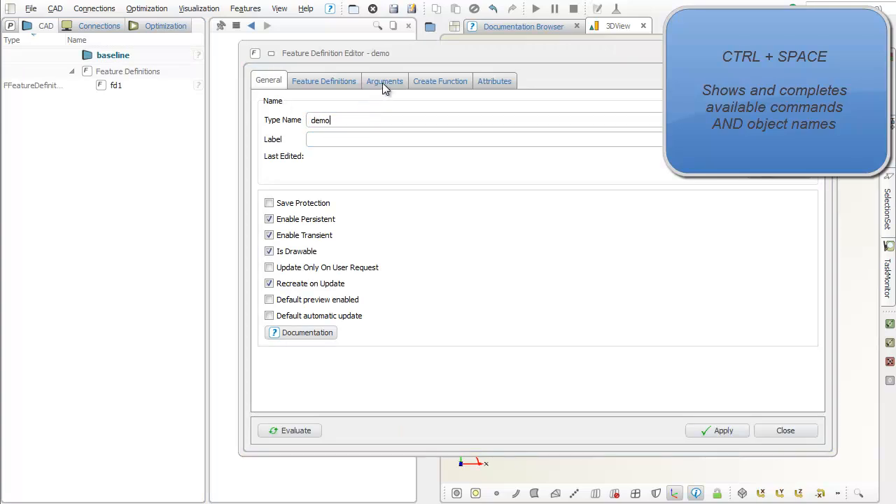
Add an FDouble argument named "user_radius" to the demo definition.
{"action": "left_click", "coordinate": [384, 82]}
{"action": "left_click", "coordinate": [364, 116]}
{"action": "left_click", "coordinate": [361, 138]}
{"action": "left_click", "coordinate": [410, 116]}
{"action": "type", "text": "user"}
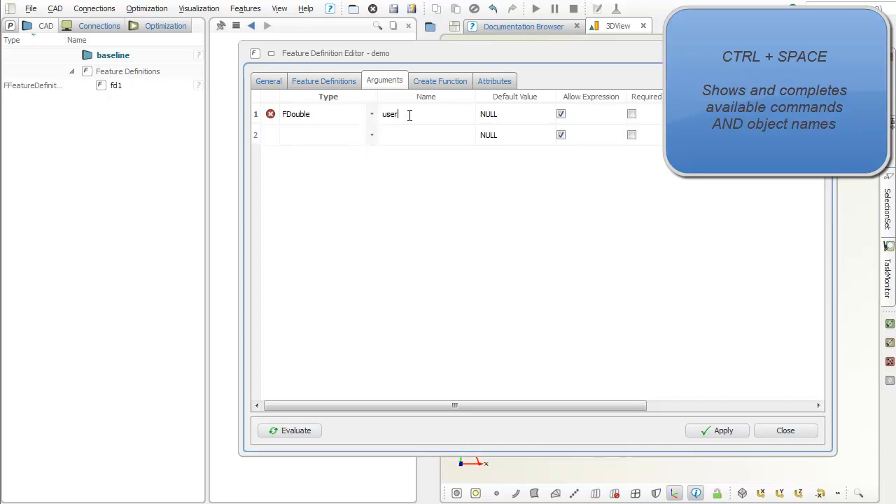
{"action": "type", "text": "_radius"}
Write "circle mycircle()" as the first line of the demo definition's create function.
{"action": "left_click", "coordinate": [447, 80]}
{"action": "left_click", "coordinate": [472, 156]}
{"action": "type", "text": "c"}
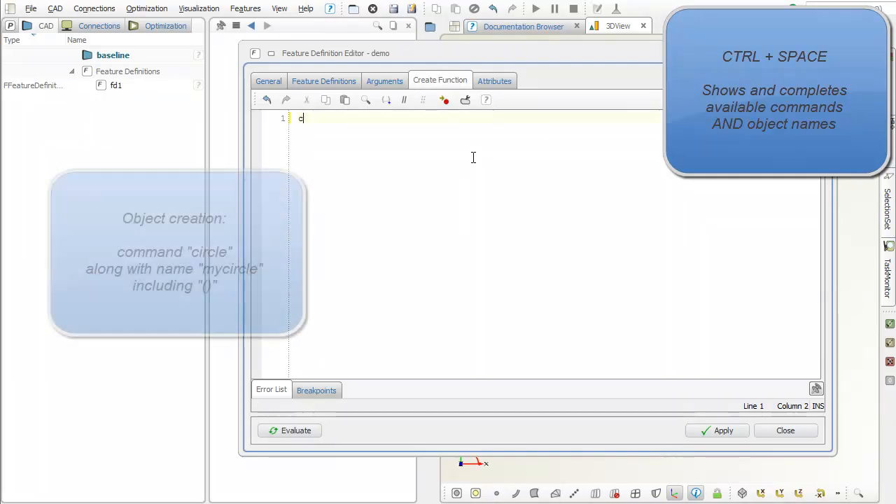
{"action": "type", "text": "ircle m"}
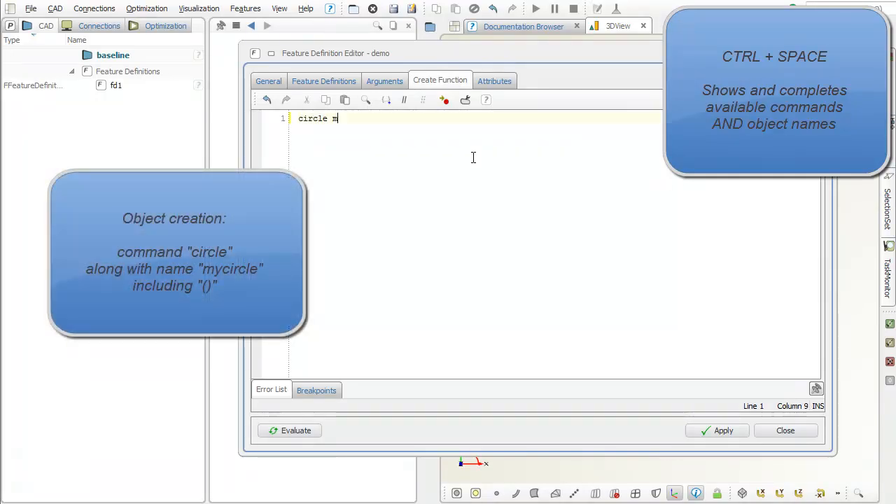
{"action": "type", "text": "ycircle("}
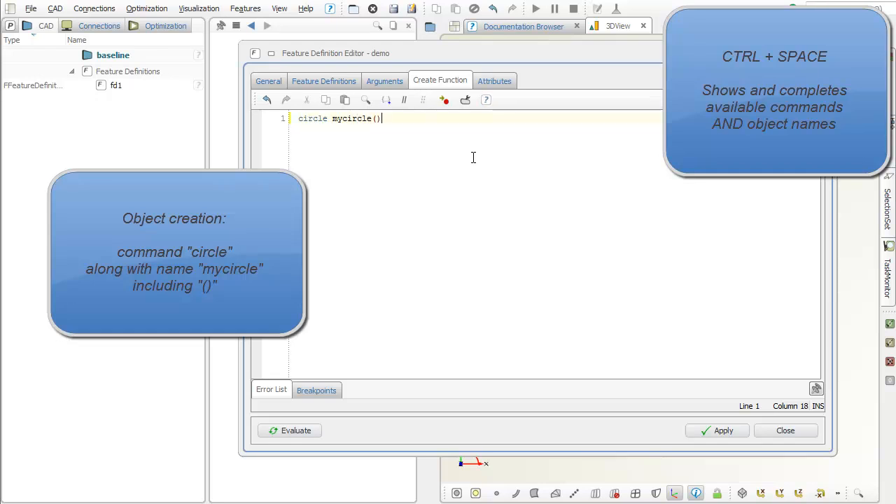
Add "mycircle.setRadius(user_radius)" on line 3 of the create function using code completion, and apply the definition.
{"action": "key", "text": "Return"}
{"action": "key", "text": "Return"}
{"action": "type", "text": "myci"}
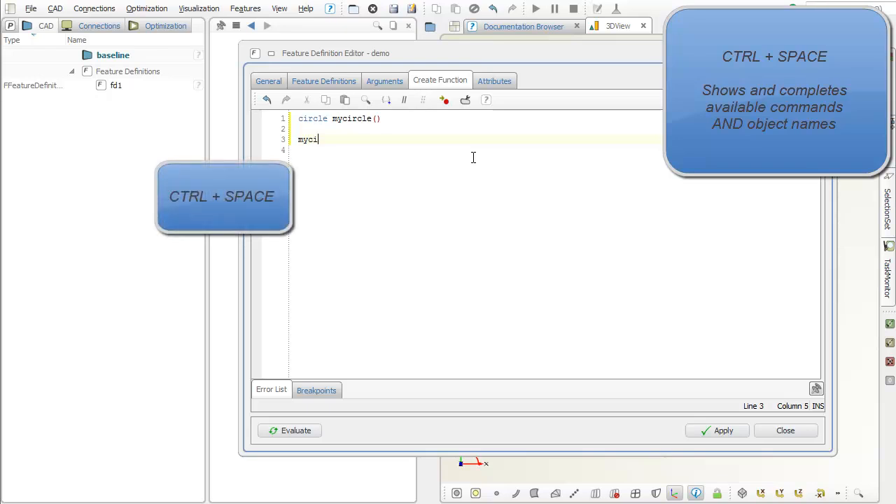
{"action": "key", "text": "ctrl+space"}
{"action": "type", "text": "."}
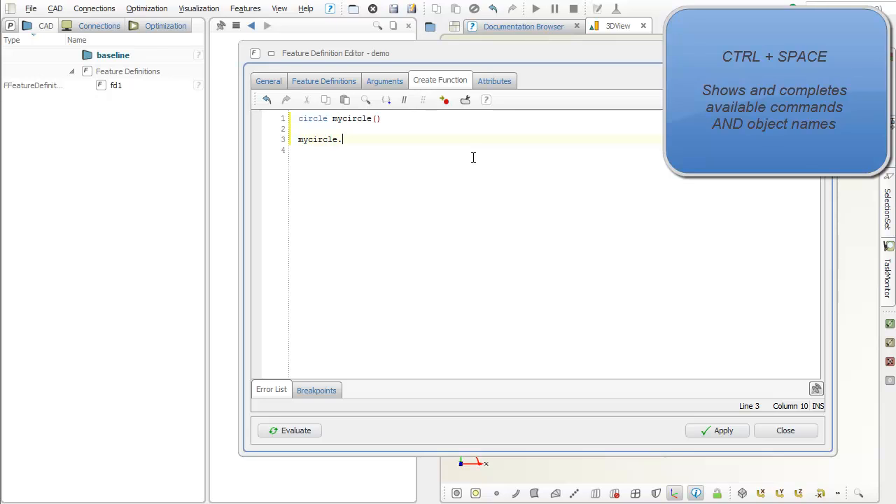
{"action": "type", "text": "set"}
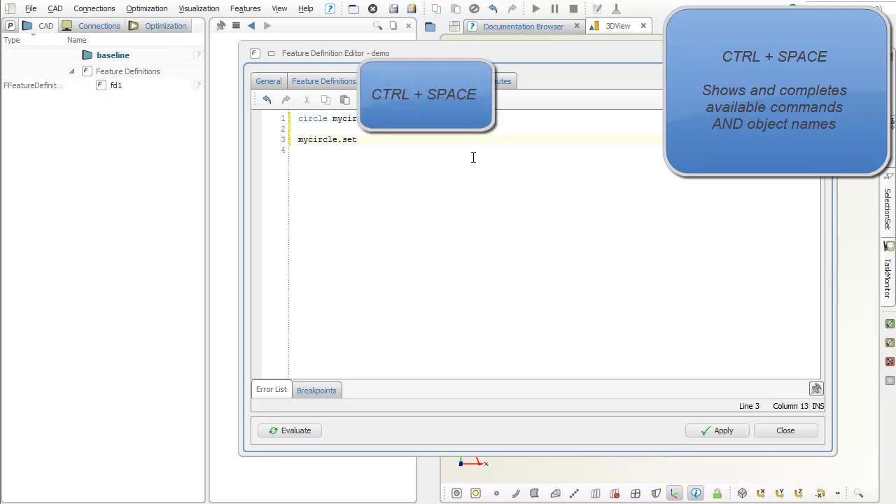
{"action": "key", "text": "ctrl+space"}
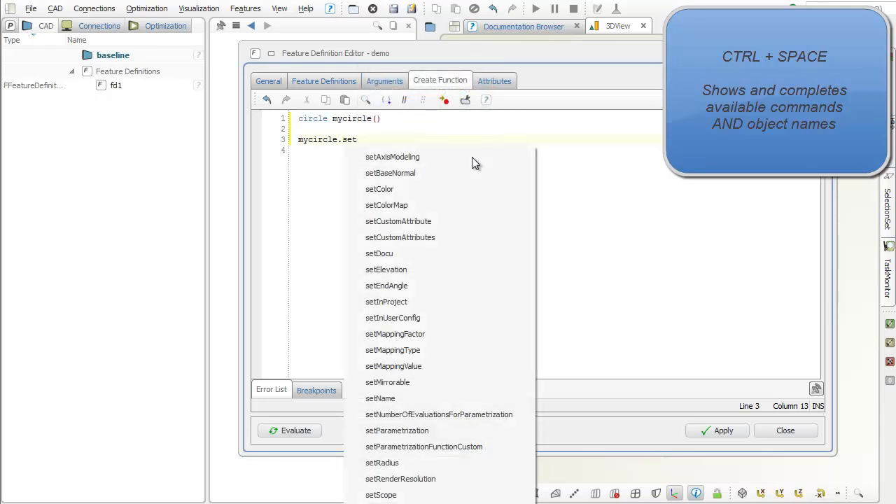
{"action": "left_click", "coordinate": [437, 461]}
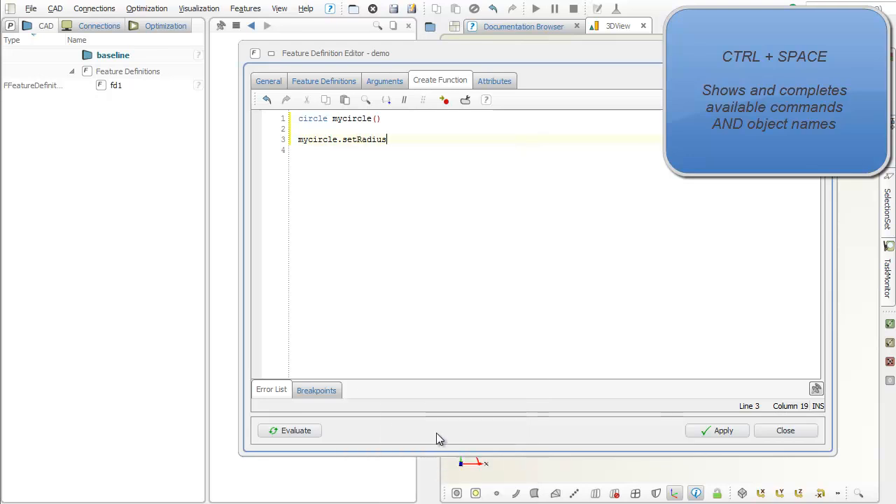
{"action": "type", "text": "(use"}
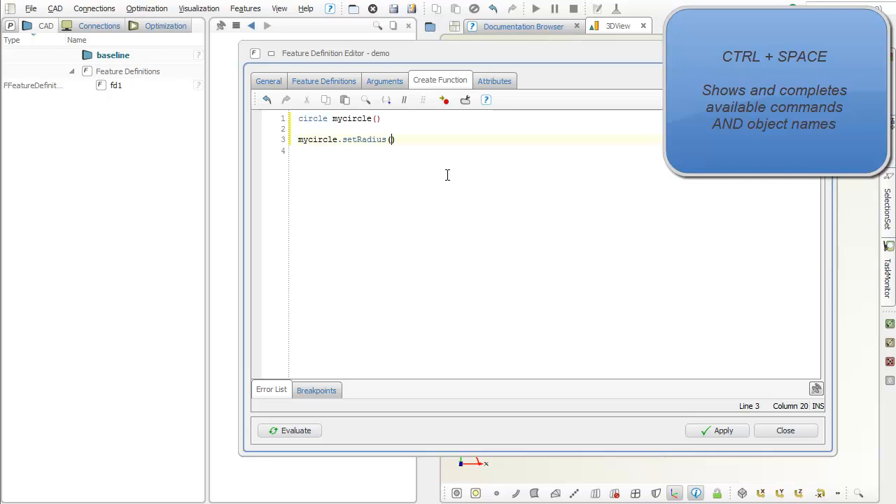
{"action": "key", "text": "ctrl+space"}
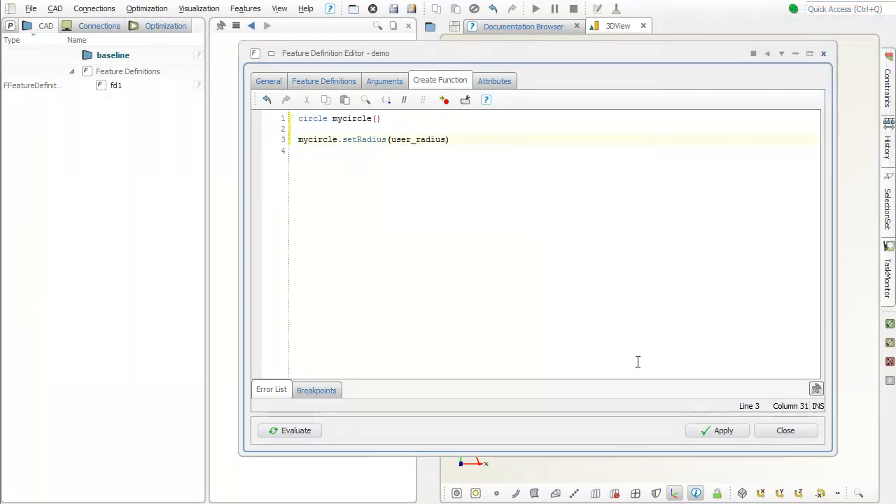
{"action": "left_click", "coordinate": [693, 429]}
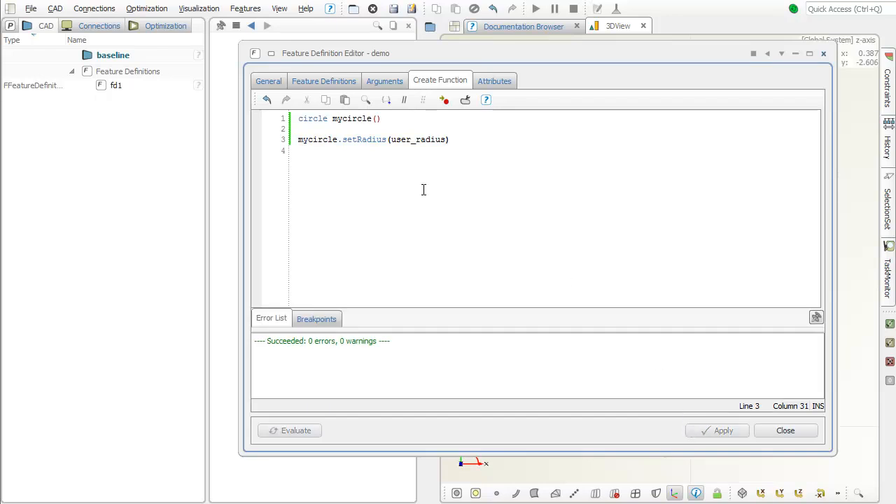
Create a feature from the demo definition and set its User_radius to 2.
{"action": "left_click", "coordinate": [159, 93]}
{"action": "right_click", "coordinate": [159, 93]}
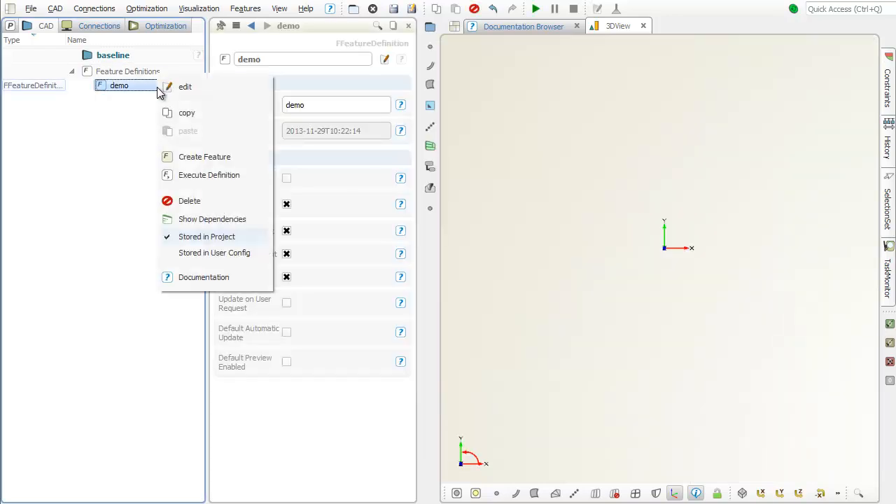
{"action": "left_click", "coordinate": [247, 157]}
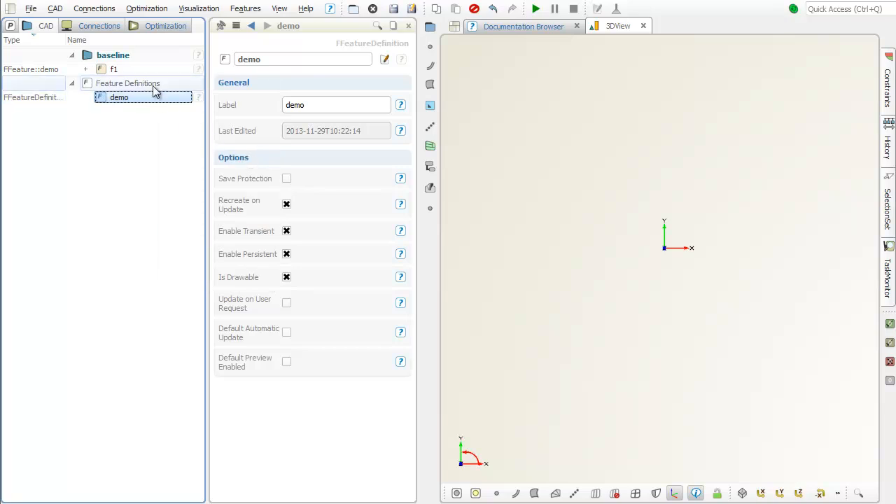
{"action": "left_click", "coordinate": [146, 68]}
{"action": "left_click", "coordinate": [294, 104]}
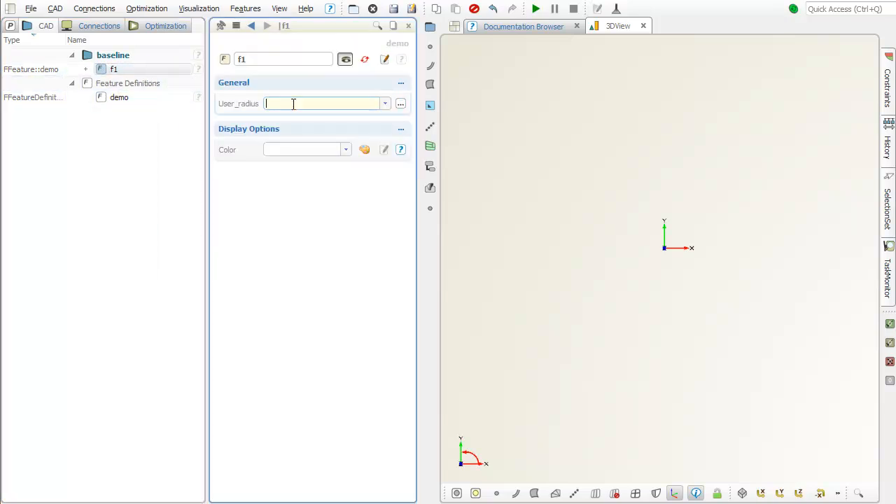
{"action": "type", "text": "2"}
{"action": "key", "text": "Return"}
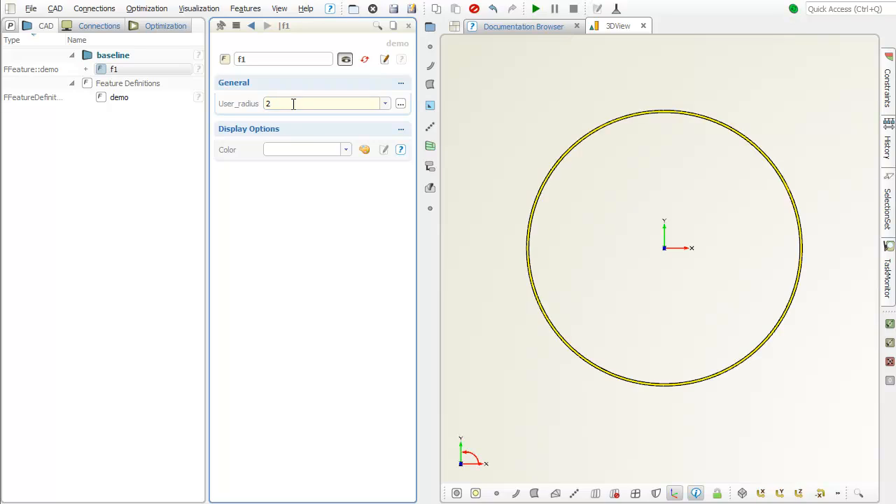
Expand feature f1 in the object tree and inspect the properties of its mycircle output.
{"action": "left_click", "coordinate": [117, 70]}
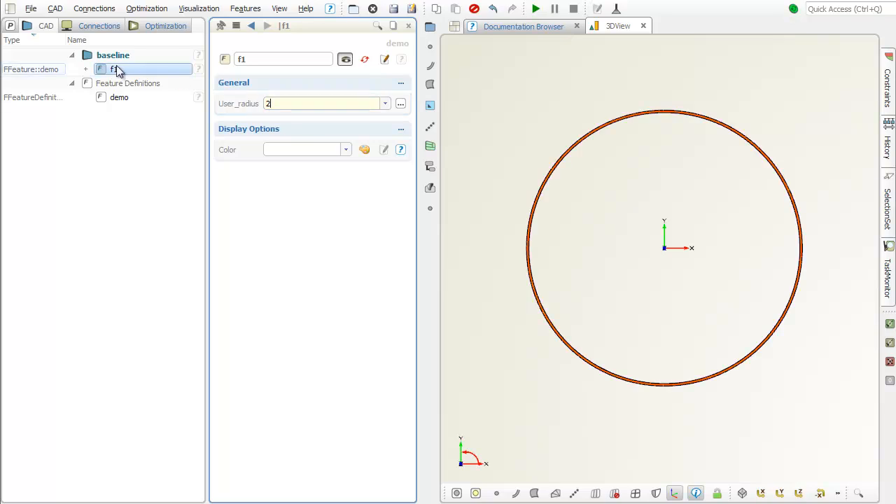
{"action": "left_click", "coordinate": [86, 69]}
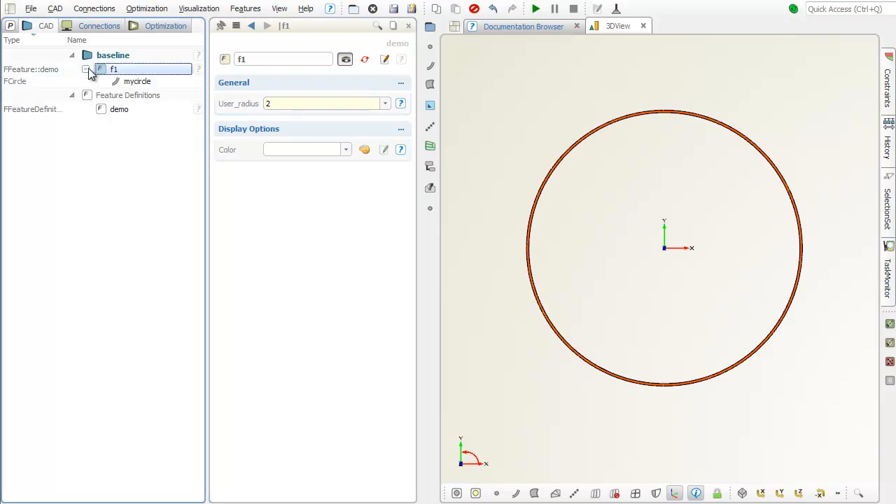
{"action": "left_click", "coordinate": [181, 83]}
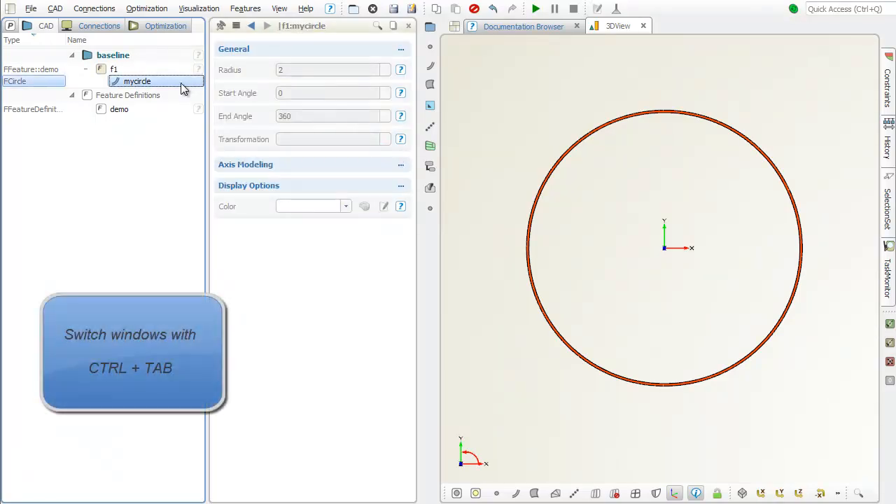
Review the demo definition's attributes and create function, then examine mycircle's start and end angle properties.
{"action": "key", "text": "ctrl+Tab"}
{"action": "key", "text": "ctrl+Tab"}
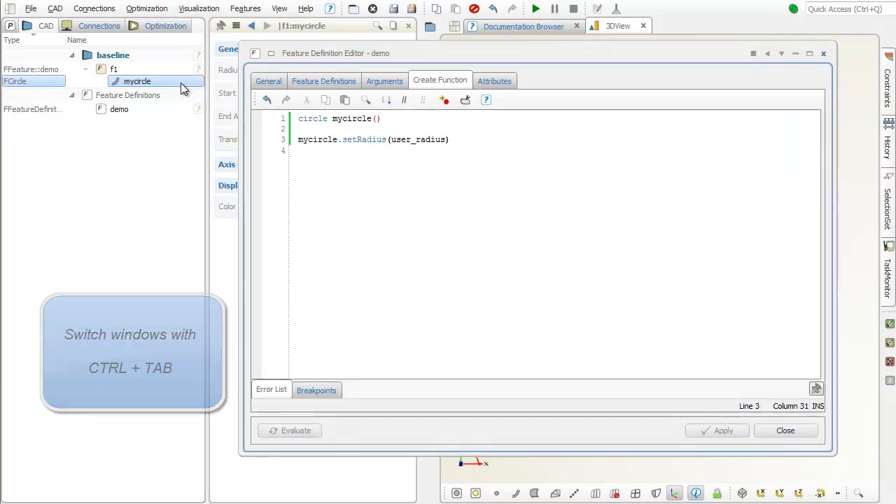
{"action": "left_click", "coordinate": [485, 83]}
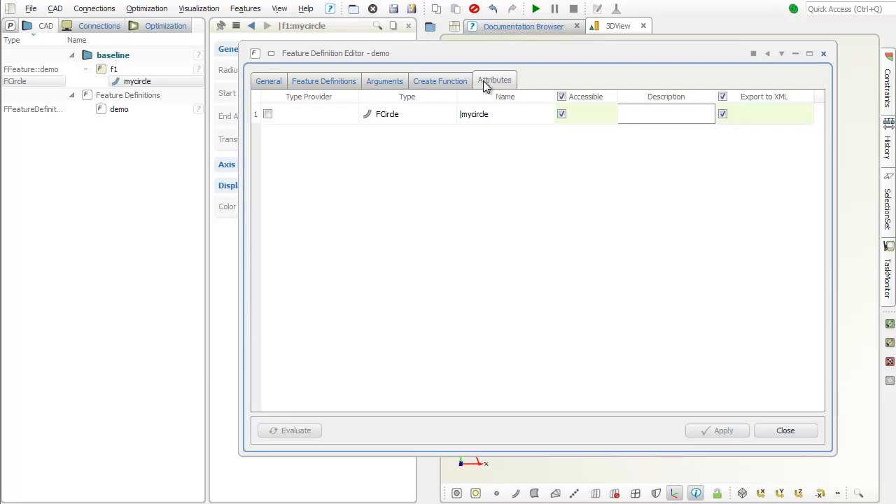
{"action": "left_click", "coordinate": [456, 84]}
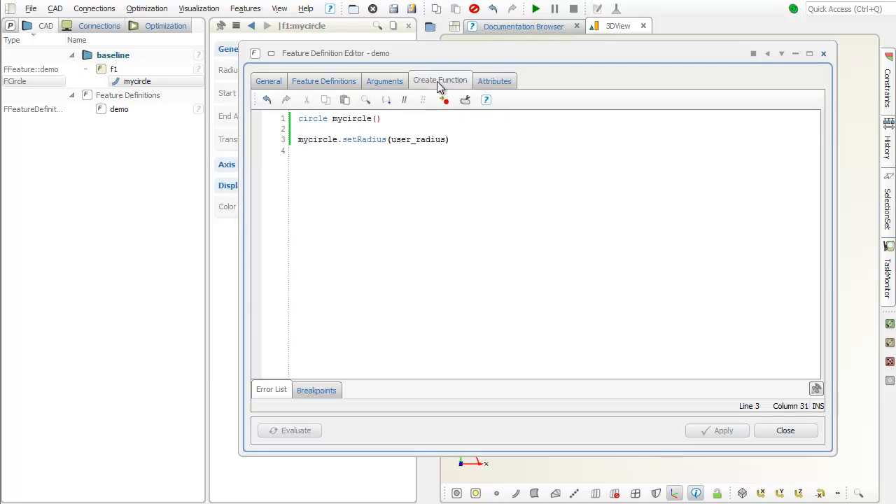
{"action": "left_click", "coordinate": [170, 82]}
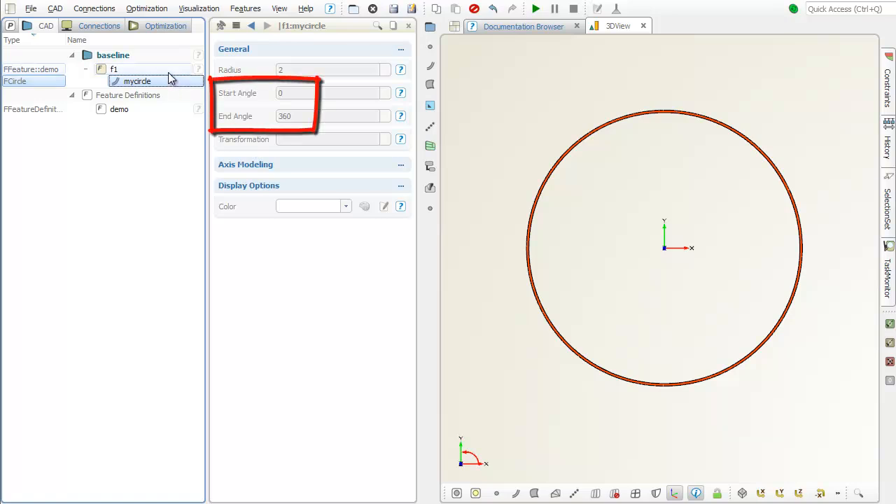
Edit the definition of feature f1, giving the user_radius argument the category "Input" and label "R", and apply it.
{"action": "left_click", "coordinate": [170, 73]}
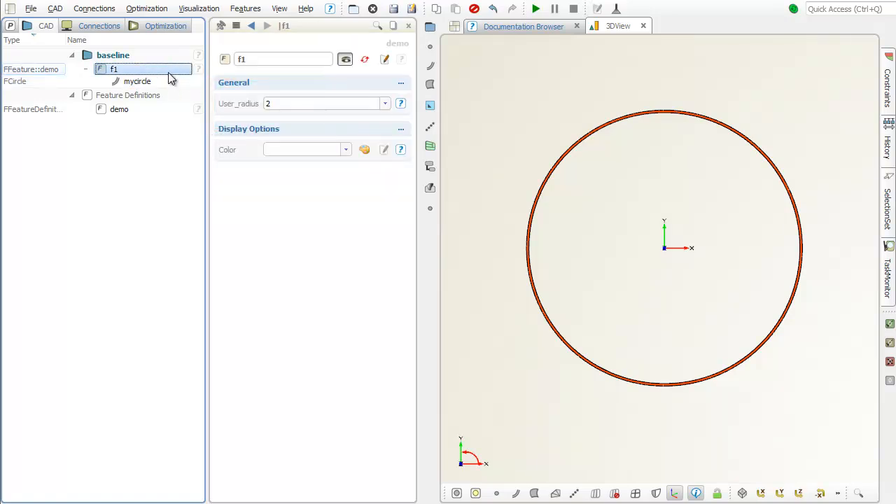
{"action": "left_click", "coordinate": [385, 59]}
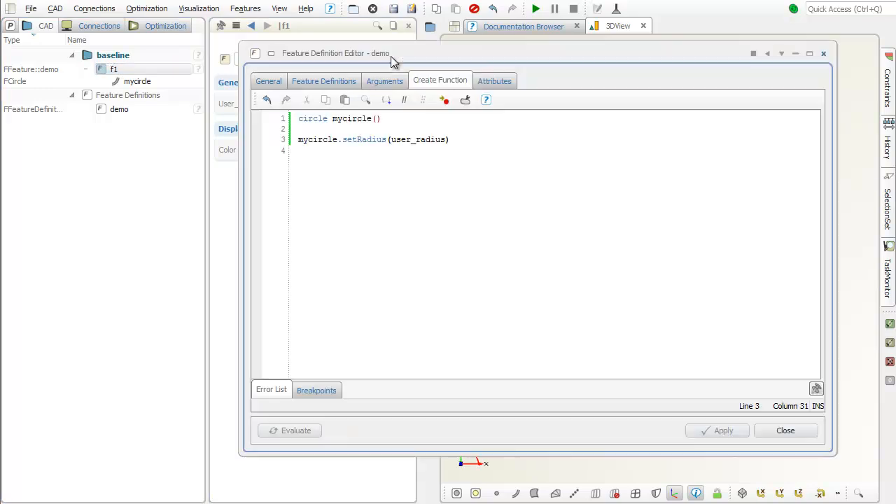
{"action": "left_click", "coordinate": [385, 82]}
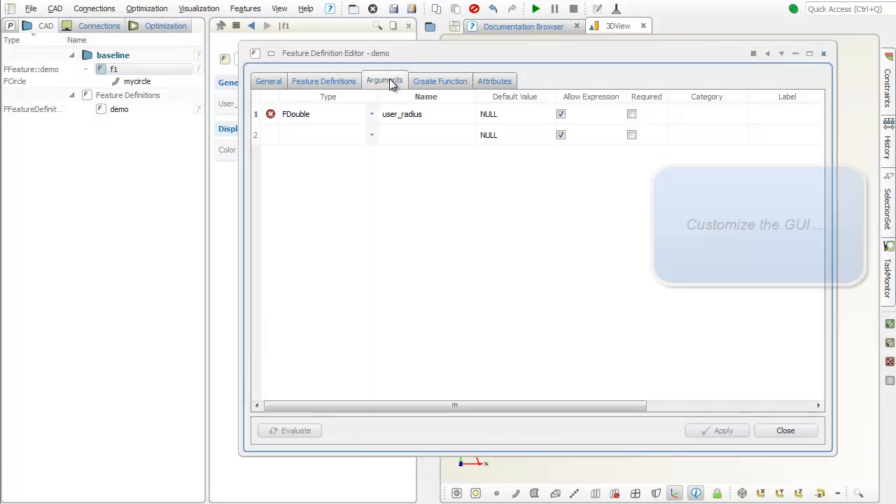
{"action": "double_click", "coordinate": [700, 115]}
{"action": "type", "text": "Input"}
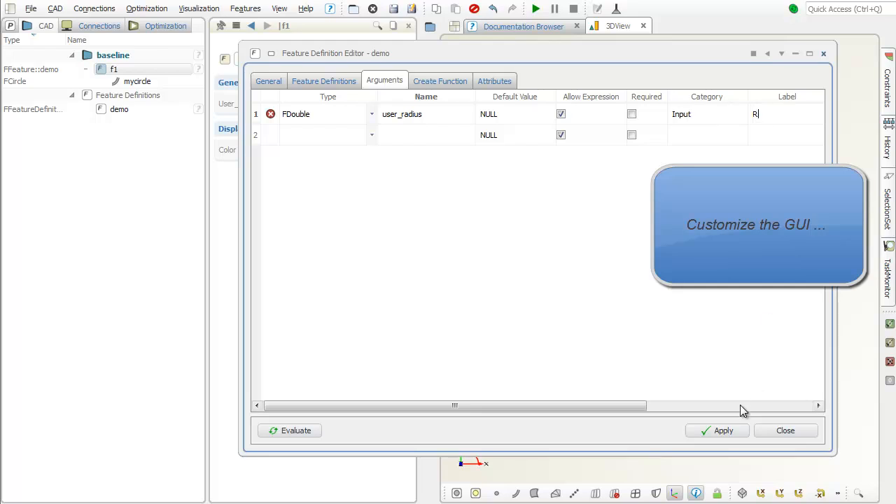
{"action": "left_click", "coordinate": [728, 431]}
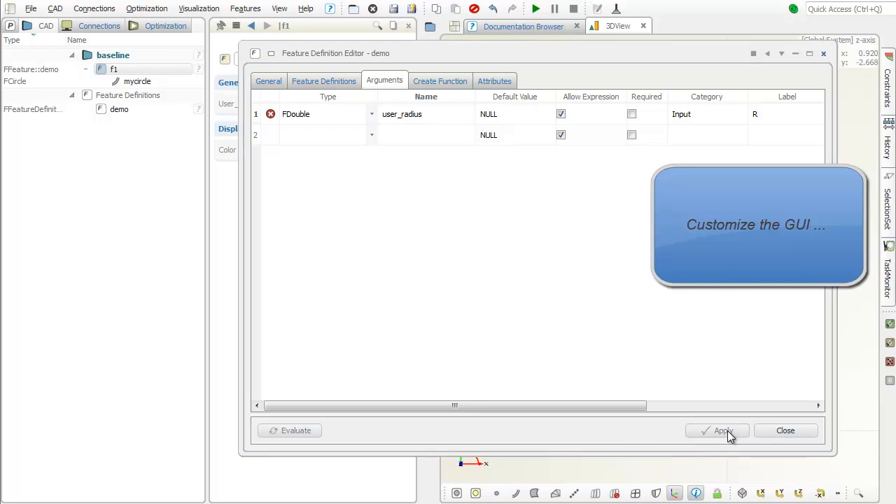
Inspect feature f1's customized input category and label, and reopen its feature definition.
{"action": "left_click", "coordinate": [161, 82]}
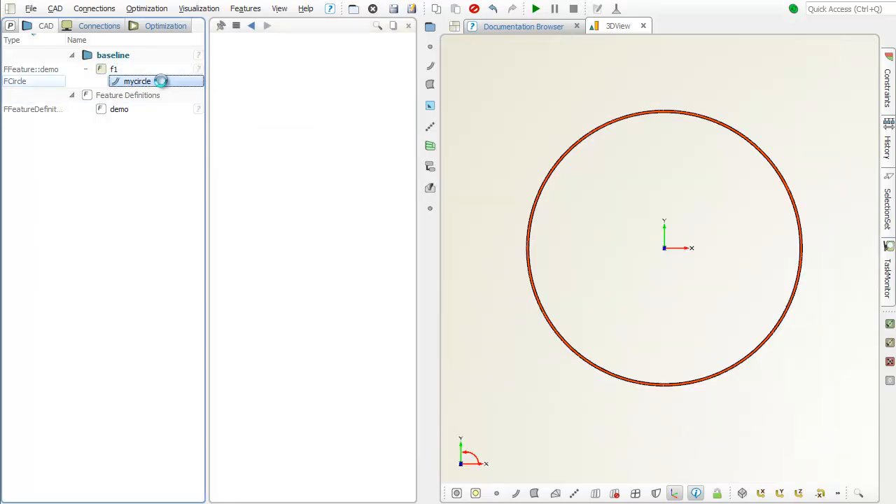
{"action": "left_click", "coordinate": [159, 72]}
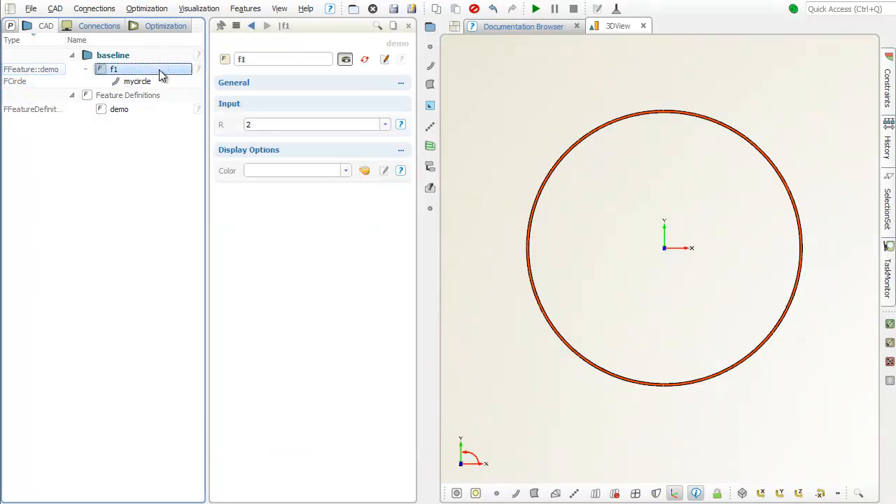
{"action": "left_click", "coordinate": [384, 60]}
{"action": "mouse_move", "coordinate": [394, 55]}
{"action": "left_mouse_down"}
{"action": "mouse_move", "coordinate": [365, 109]}
{"action": "mouse_move", "coordinate": [284, 137]}
{"action": "mouse_move", "coordinate": [227, 185]}
{"action": "left_mouse_up"}
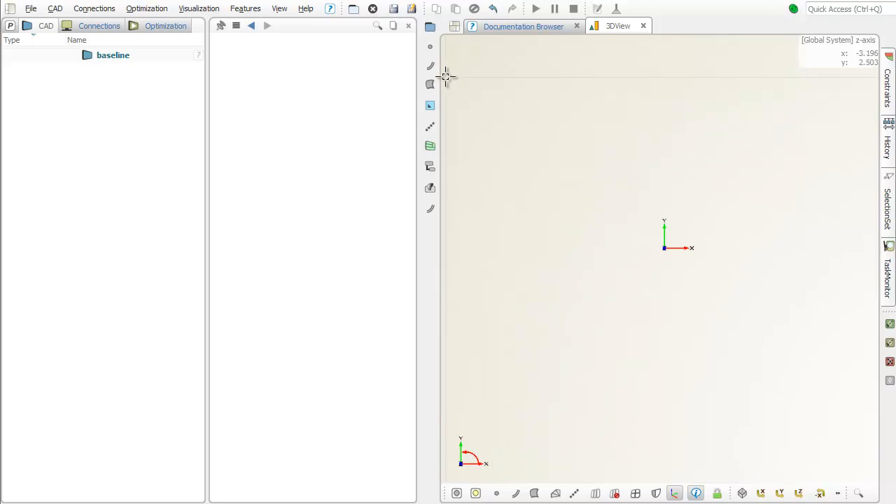
Create a circle curve and open the documentation of its FCircle type.
{"action": "left_click", "coordinate": [431, 66]}
{"action": "left_click", "coordinate": [514, 92]}
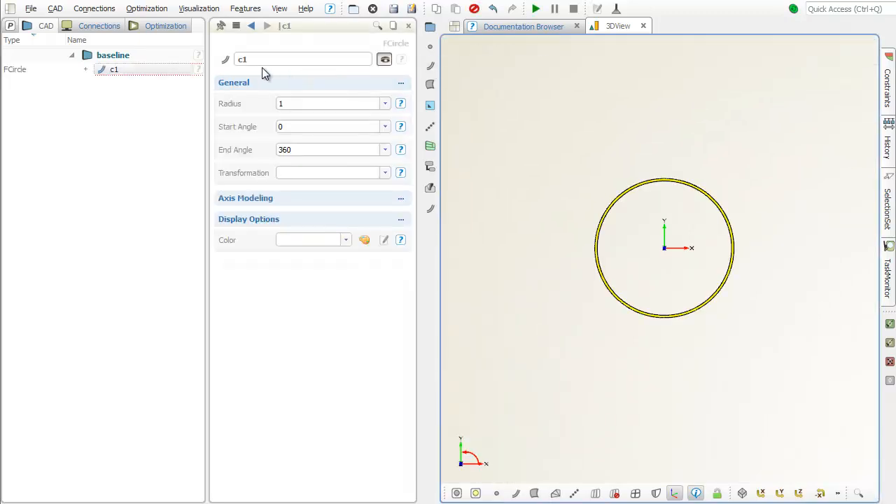
{"action": "left_click", "coordinate": [226, 62]}
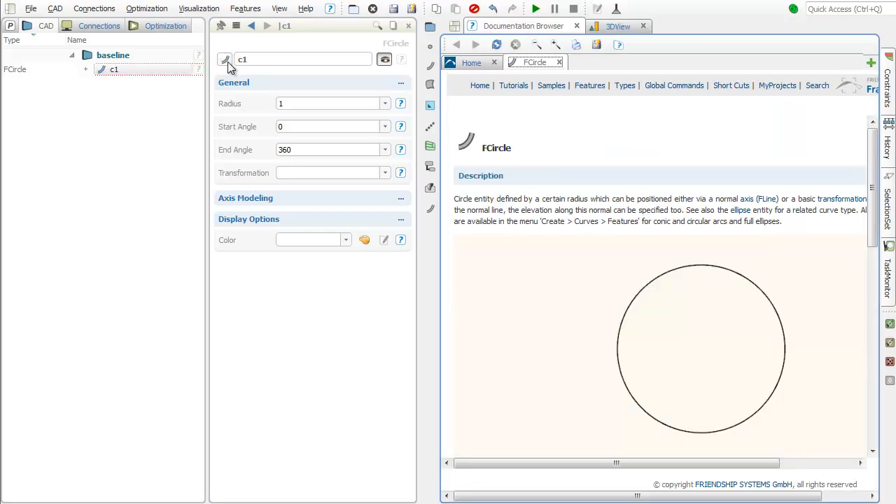
Examine the FCircle properties in the documentation, expanding the Radius entry and the properties inherited from FEllipse.
{"action": "scroll", "coordinate": [551, 228], "scroll_direction": "down", "scroll_amount": 7}
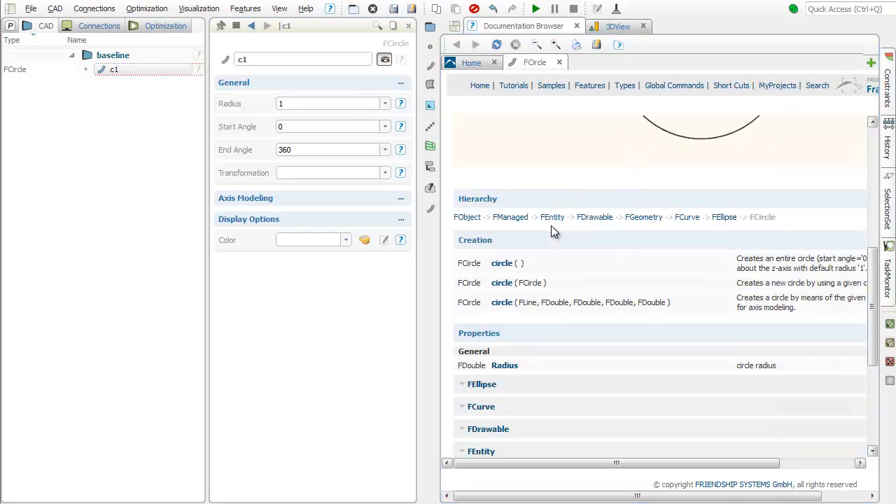
{"action": "scroll", "coordinate": [592, 236], "scroll_direction": "down", "scroll_amount": 3}
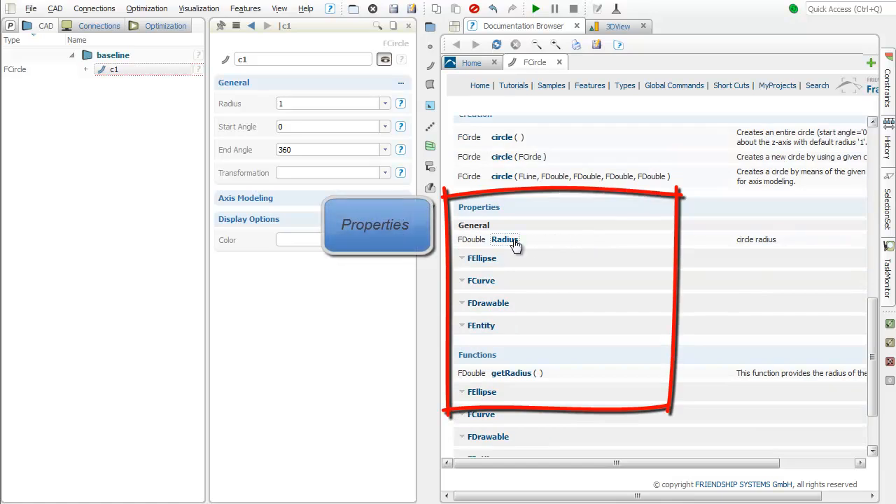
{"action": "left_click", "coordinate": [512, 240]}
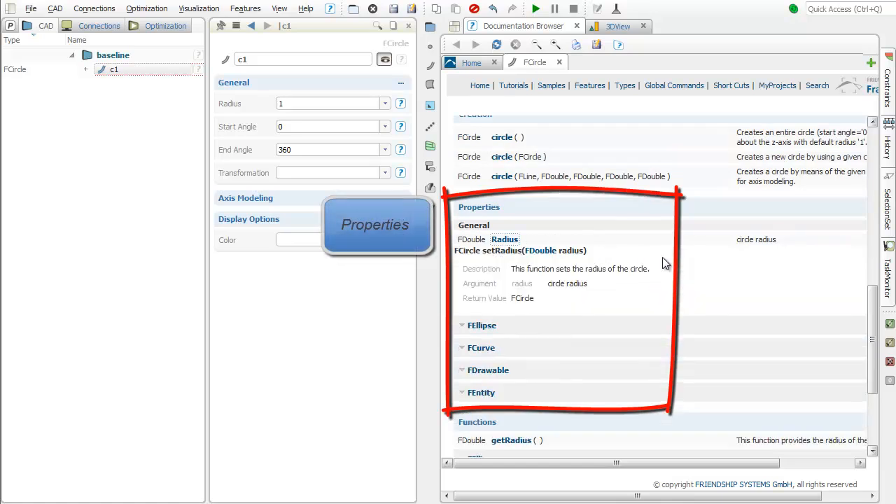
{"action": "scroll", "coordinate": [662, 262], "scroll_direction": "down", "scroll_amount": 2}
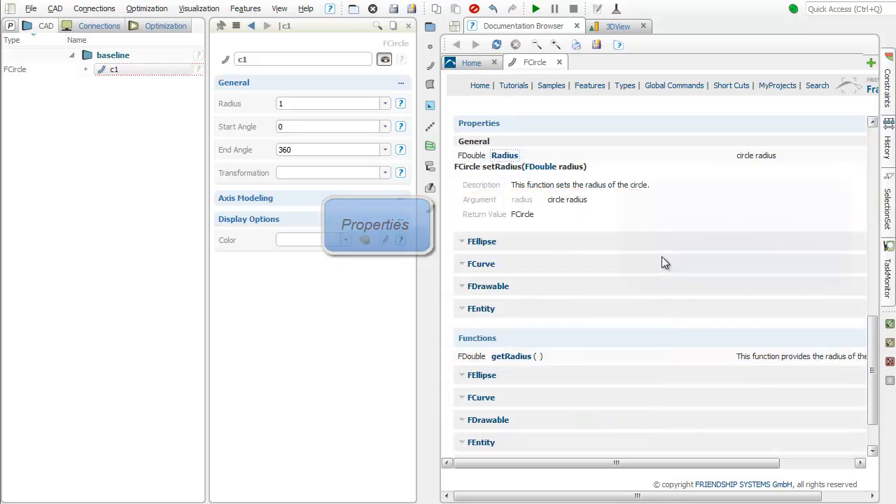
{"action": "left_click", "coordinate": [494, 244]}
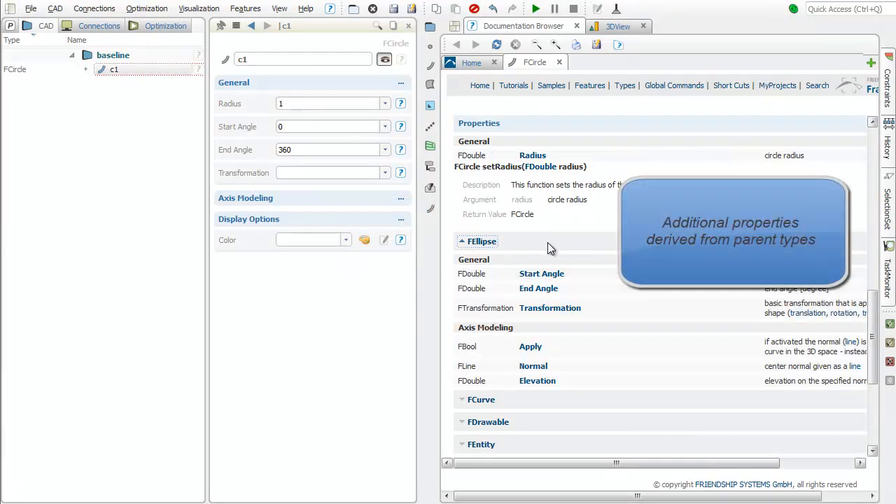
{"action": "scroll", "coordinate": [559, 242], "scroll_direction": "down", "scroll_amount": 4}
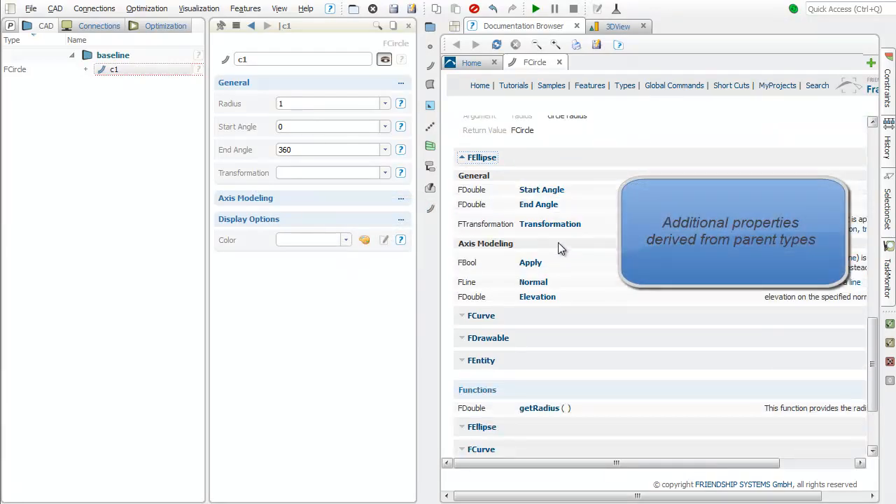
{"action": "scroll", "coordinate": [559, 243], "scroll_direction": "down", "scroll_amount": 1}
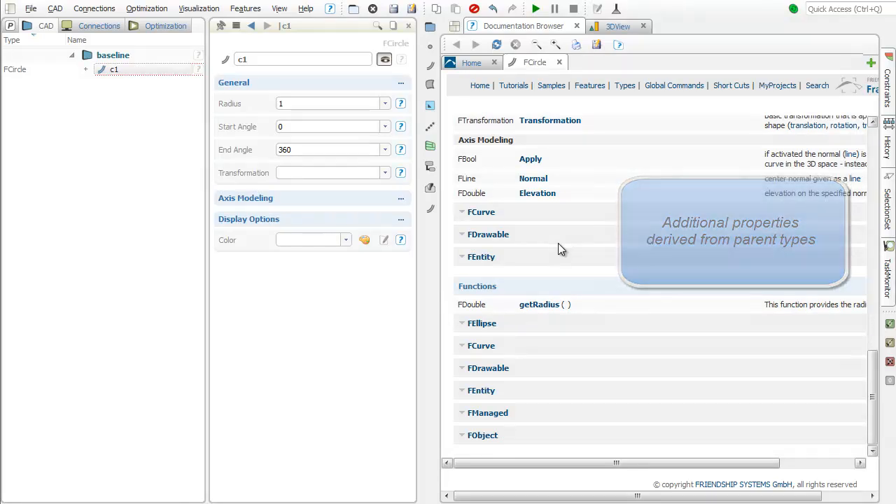
Examine the functions FCircle inherits from FCurve and expand the getPos command's details.
{"action": "left_click", "coordinate": [488, 348]}
{"action": "scroll", "coordinate": [656, 360], "scroll_direction": "down", "scroll_amount": 6}
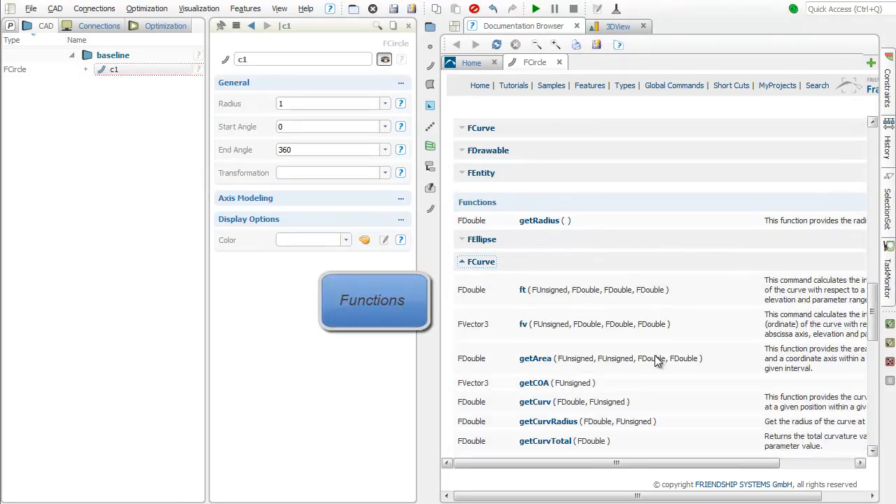
{"action": "scroll", "coordinate": [653, 354], "scroll_direction": "down", "scroll_amount": 6}
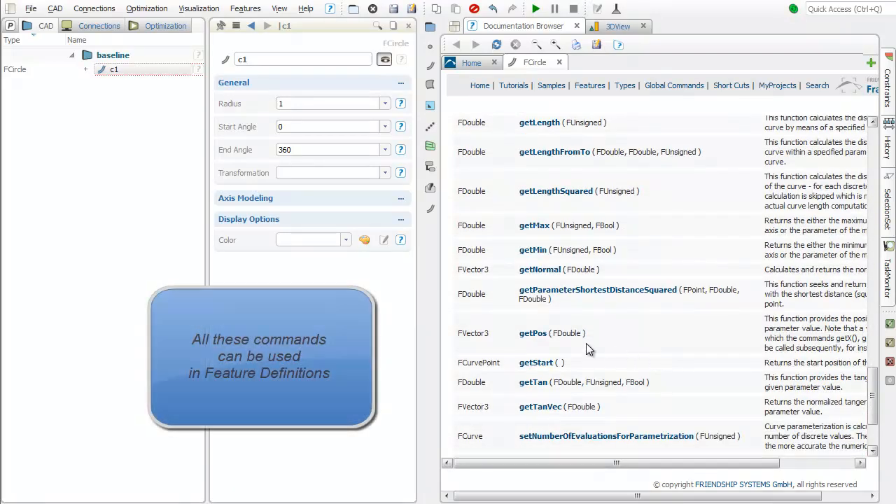
{"action": "left_click", "coordinate": [541, 334]}
{"action": "scroll", "coordinate": [660, 353], "scroll_direction": "down", "scroll_amount": 2}
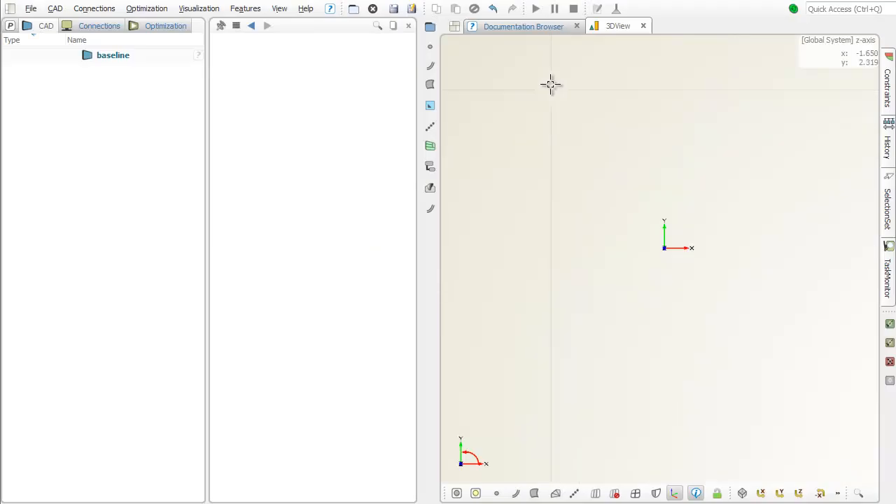
Browse the Global Commands reference, examining the commands' return types and arguments through to the mathematical functions.
{"action": "left_click", "coordinate": [528, 26]}
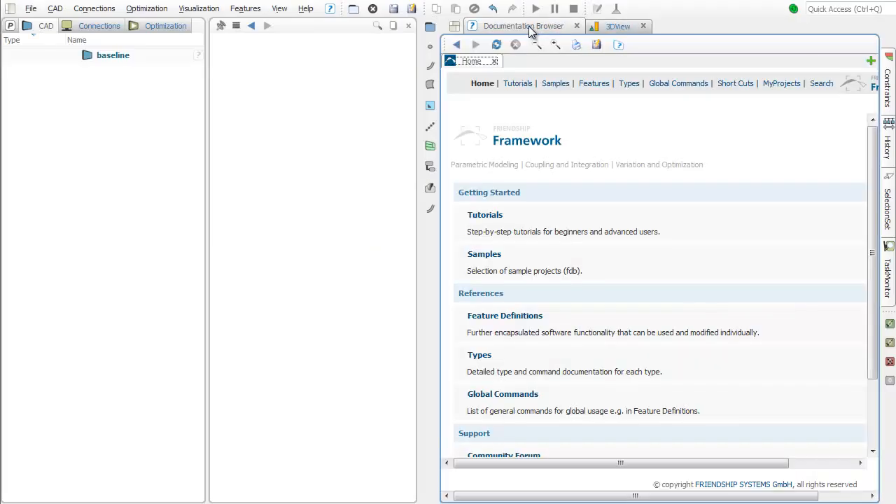
{"action": "left_click", "coordinate": [684, 84]}
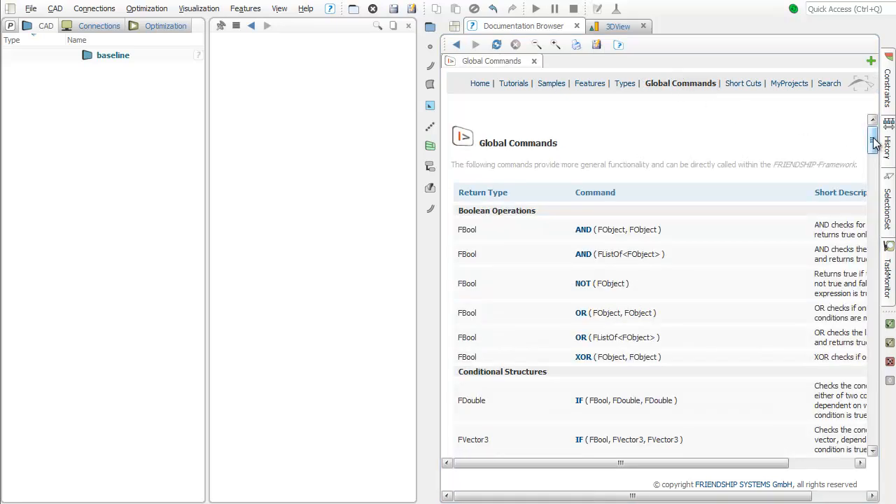
{"action": "left_click_drag", "start_coordinate": [874, 143], "coordinate": [874, 339]}
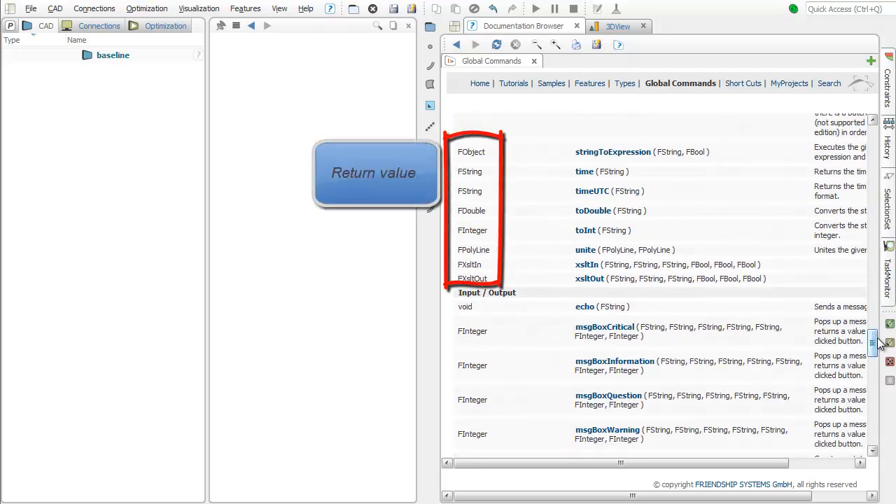
{"action": "left_click_drag", "start_coordinate": [874, 344], "coordinate": [874, 383]}
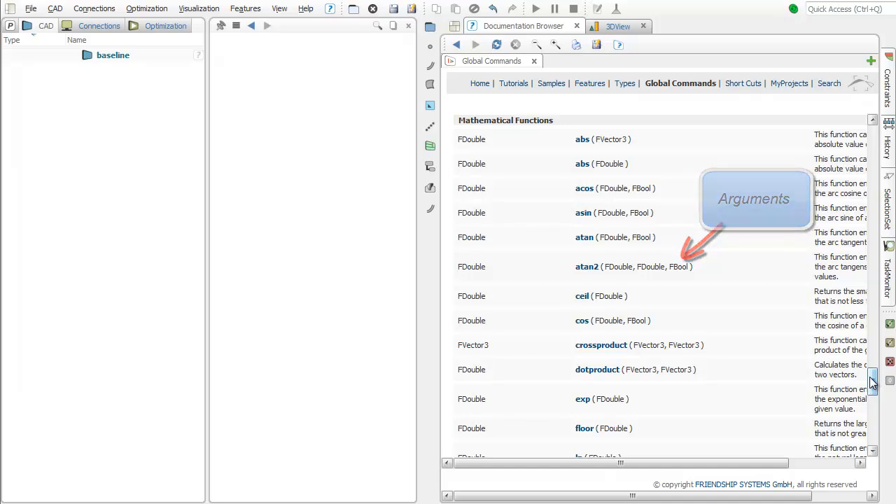
{"action": "left_click_drag", "start_coordinate": [874, 383], "coordinate": [876, 434]}
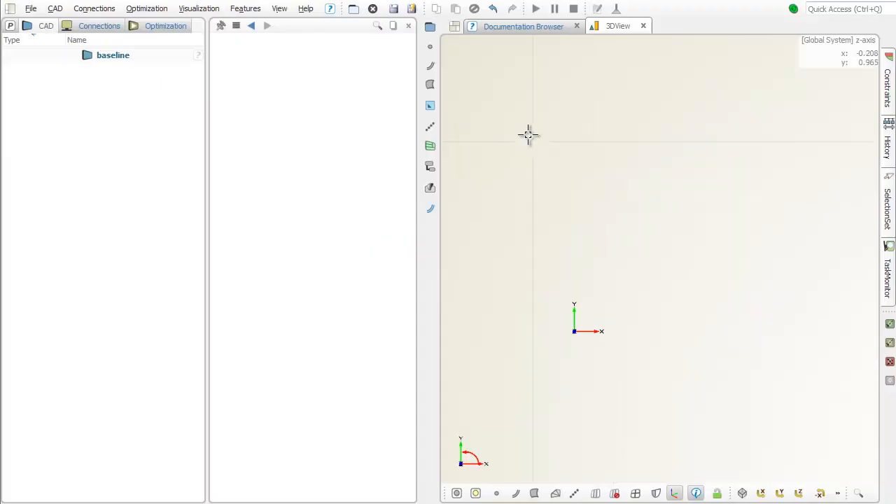
Create an F-Spline curve and name it spline.
{"action": "left_click", "coordinate": [430, 67]}
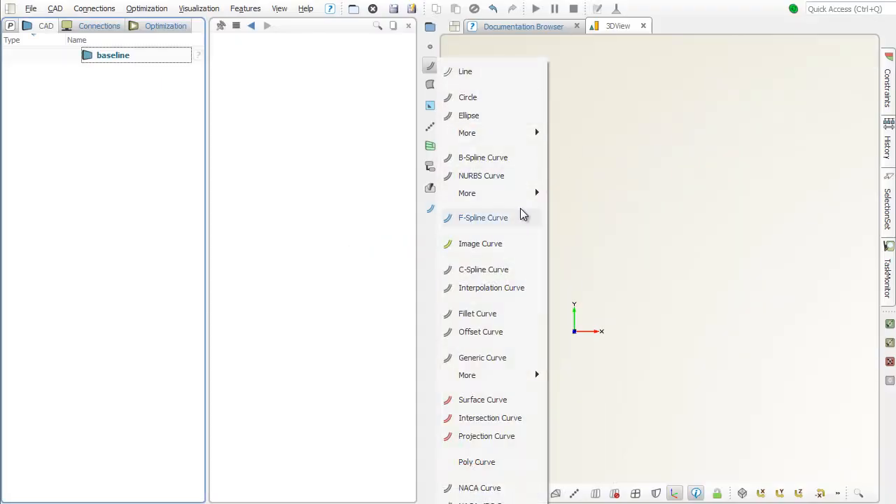
{"action": "left_click", "coordinate": [522, 218]}
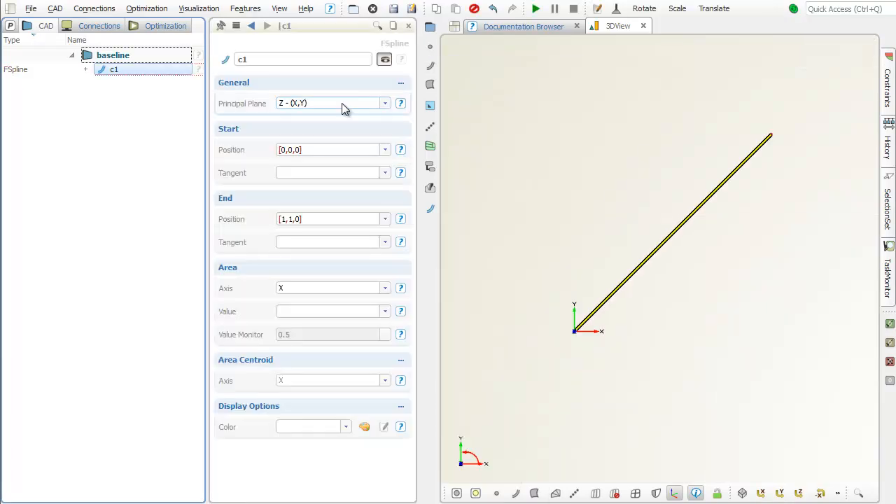
{"action": "left_click_drag", "start_coordinate": [278, 63], "coordinate": [237, 59]}
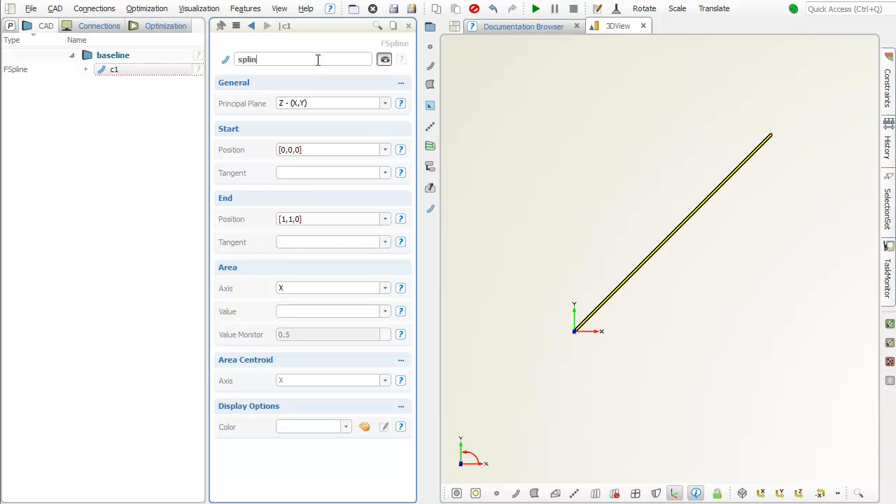
{"action": "key", "text": "Return"}
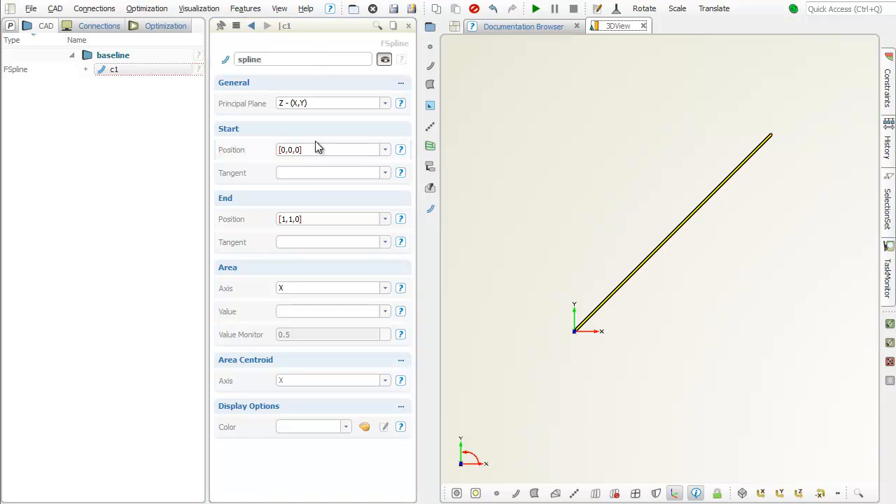
Create a parameter for the spline's start tangent and name it tangent.
{"action": "left_click", "coordinate": [317, 172]}
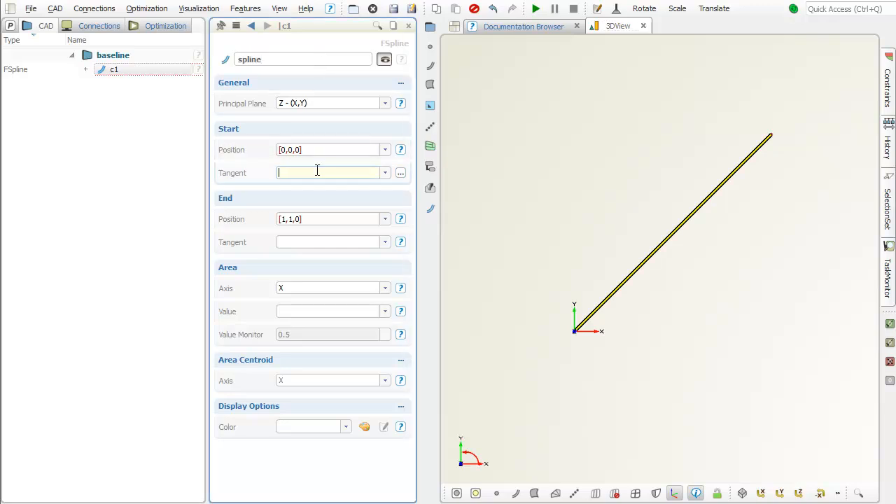
{"action": "right_click", "coordinate": [319, 172]}
{"action": "left_click", "coordinate": [407, 203]}
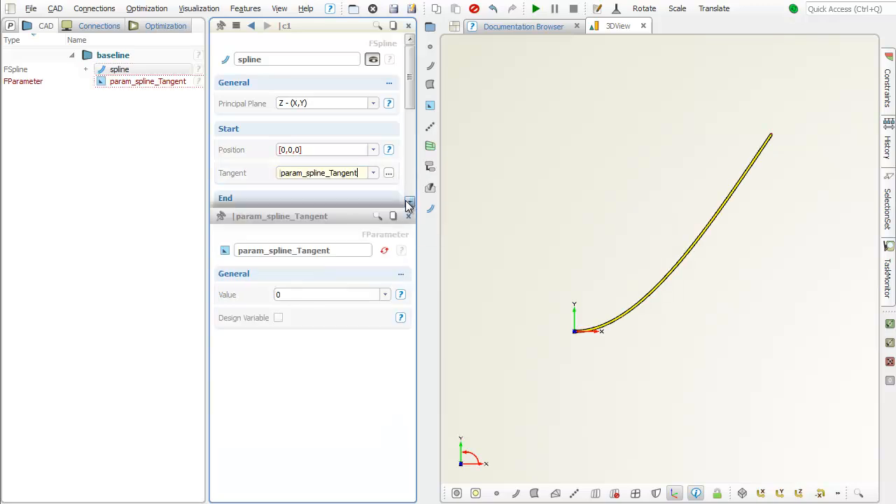
{"action": "left_click_drag", "start_coordinate": [352, 254], "coordinate": [241, 257]}
{"action": "type", "text": "tangent"}
{"action": "key", "text": "Return"}
{"action": "left_click", "coordinate": [409, 217]}
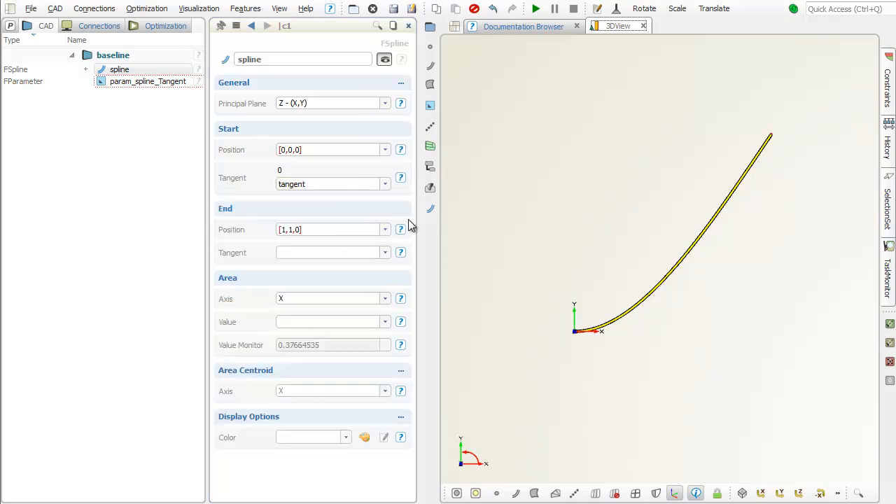
Set the spline's area value to 0.35 and turn it into a parameter named area.
{"action": "left_click", "coordinate": [320, 321]}
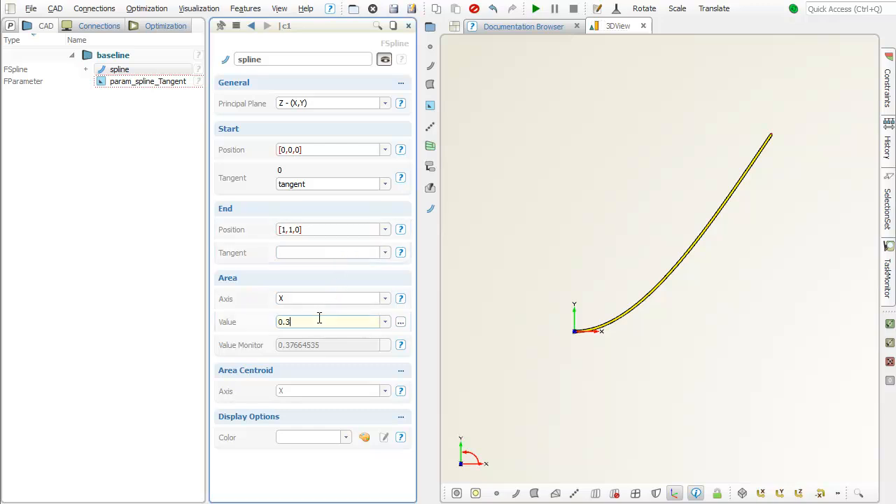
{"action": "type", "text": "0.35"}
{"action": "key", "text": "Return"}
{"action": "right_click", "coordinate": [332, 324]}
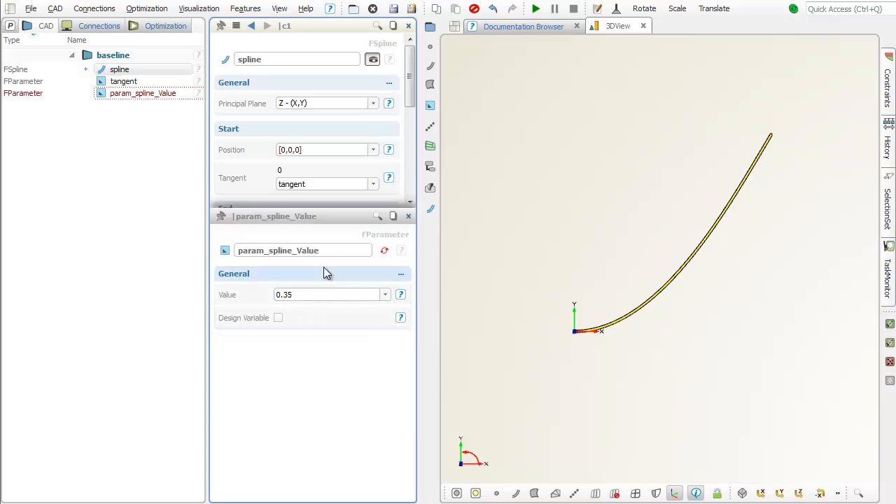
{"action": "left_click_drag", "start_coordinate": [338, 250], "coordinate": [205, 245]}
{"action": "key", "text": "BackSpace"}
{"action": "type", "text": "area"}
{"action": "left_click", "coordinate": [408, 216]}
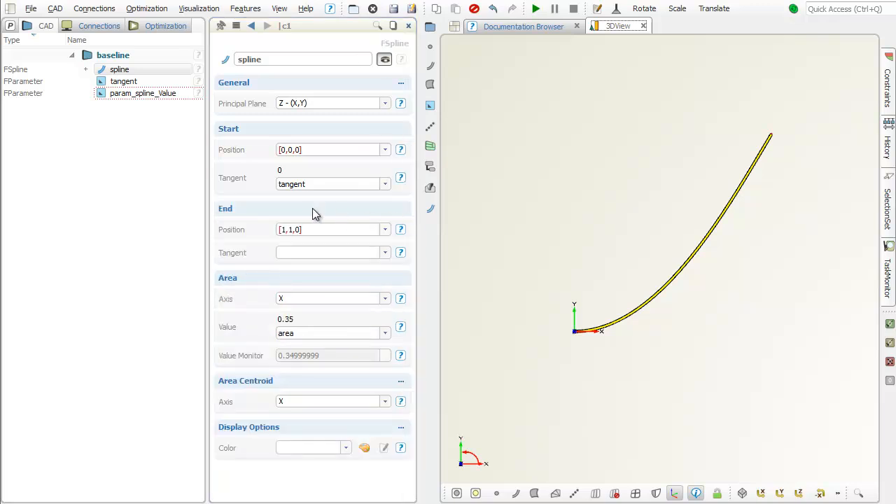
Create a feature definition from the spline curve.
{"action": "left_click", "coordinate": [156, 110]}
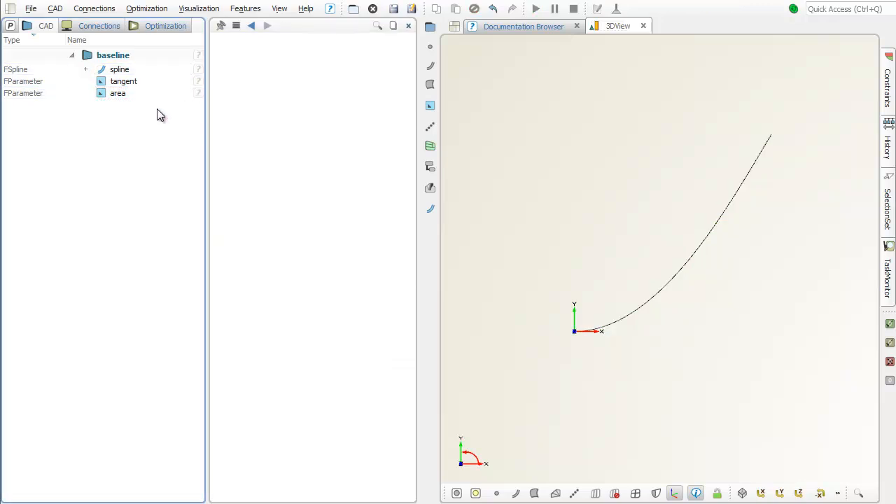
{"action": "left_click", "coordinate": [159, 72]}
{"action": "right_click", "coordinate": [160, 73]}
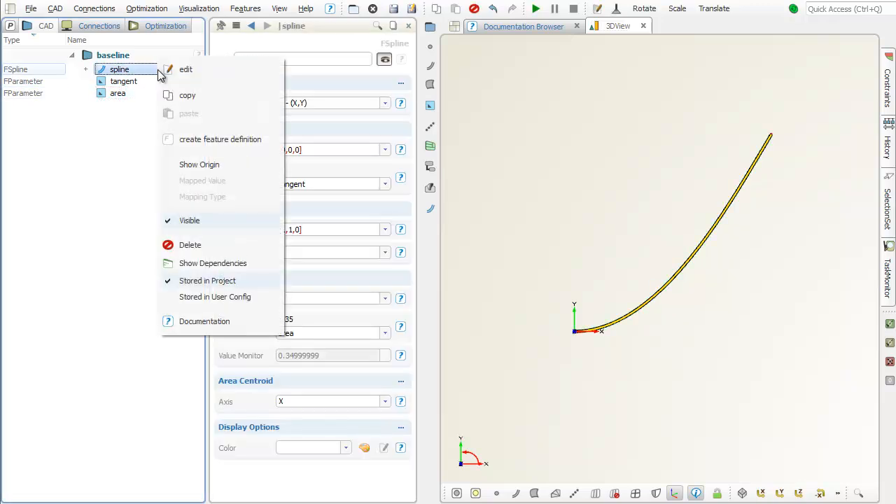
{"action": "left_click", "coordinate": [270, 139]}
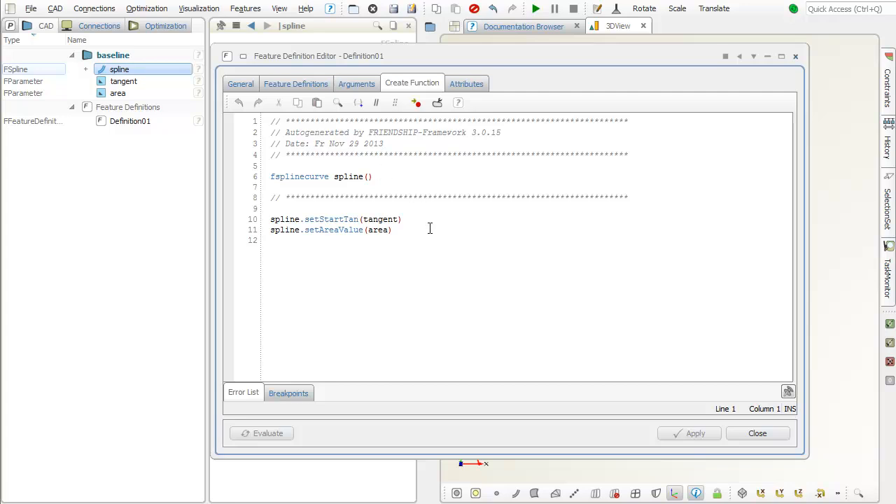
Review the new definition's arguments and its nested feature definitions.
{"action": "left_click", "coordinate": [372, 86]}
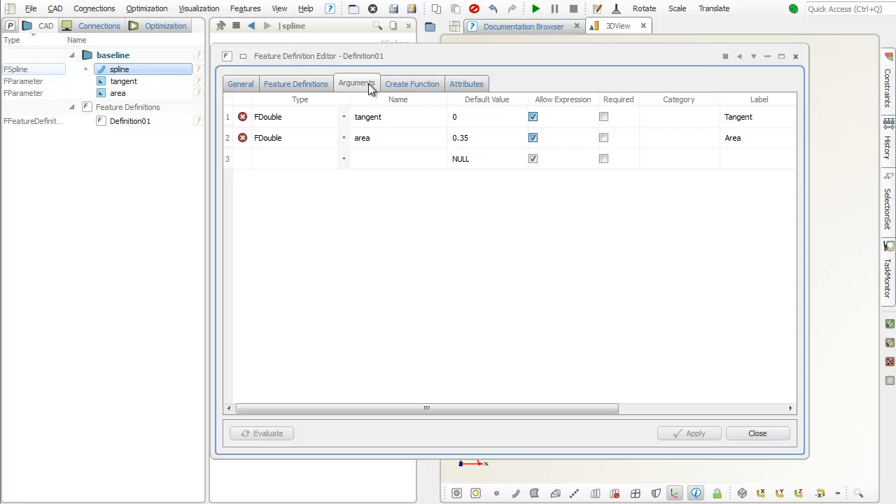
{"action": "left_click", "coordinate": [310, 82]}
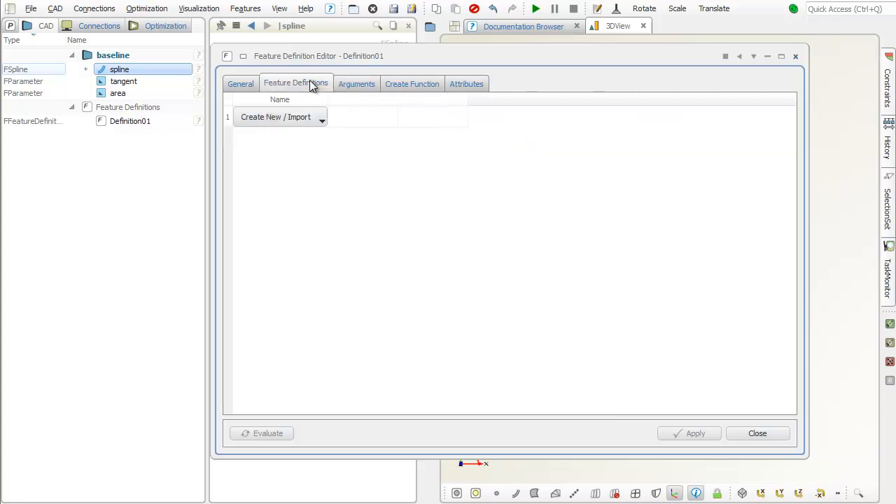
Change the feature definition's type name to test, apply the change and close the editor.
{"action": "left_click", "coordinate": [242, 83]}
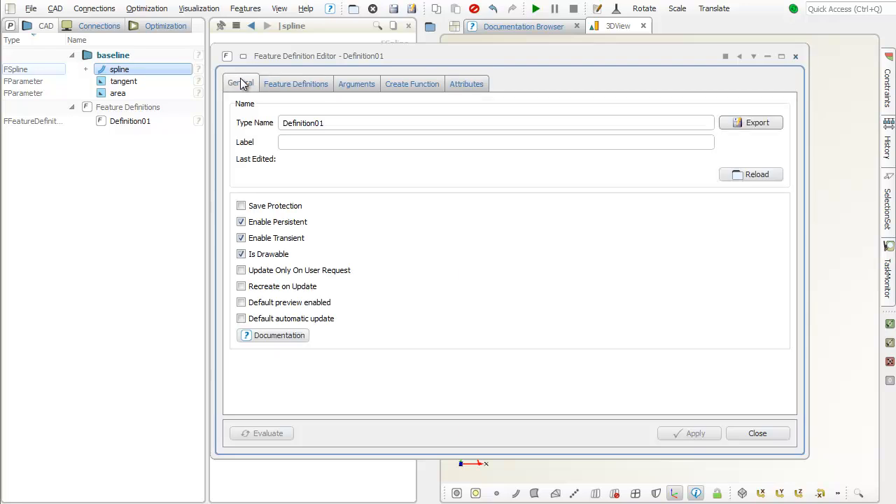
{"action": "left_click", "coordinate": [302, 123]}
{"action": "left_click_drag", "start_coordinate": [339, 124], "coordinate": [273, 122]}
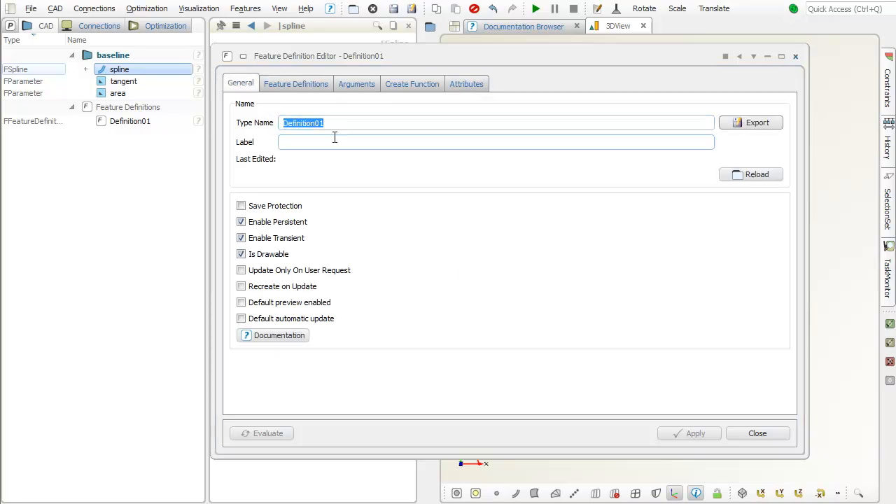
{"action": "type", "text": "test"}
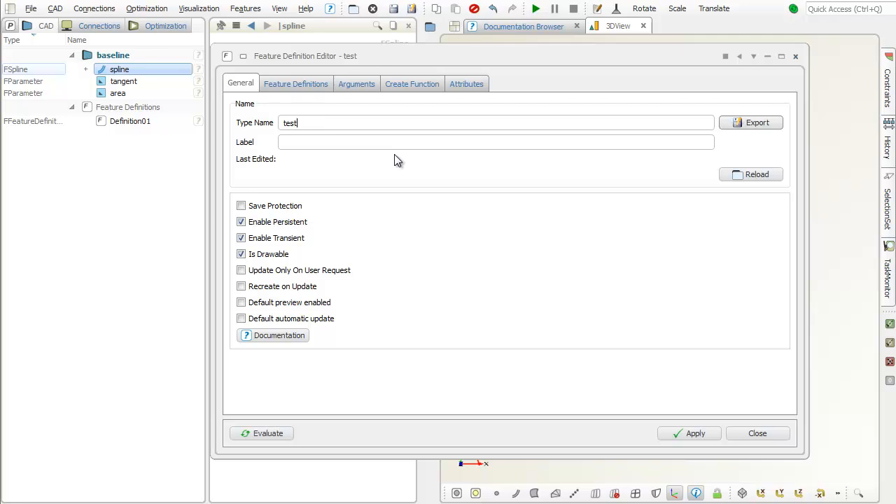
{"action": "left_click", "coordinate": [330, 140]}
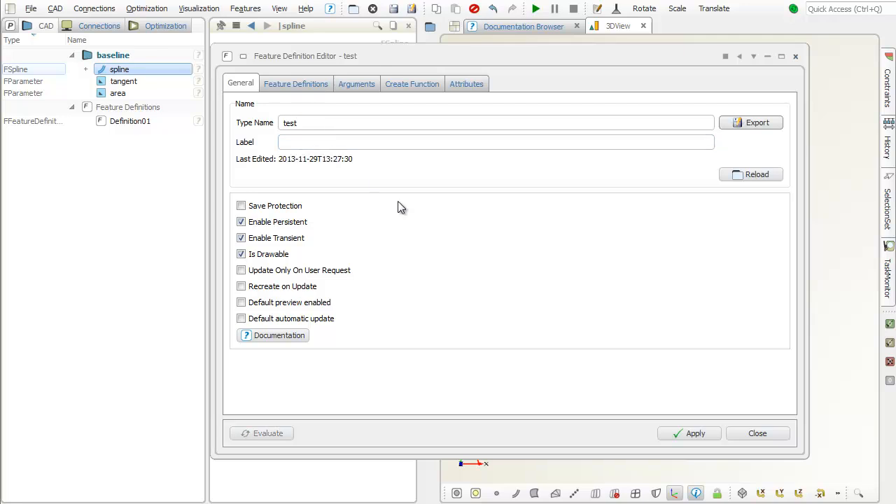
{"action": "left_click", "coordinate": [669, 434]}
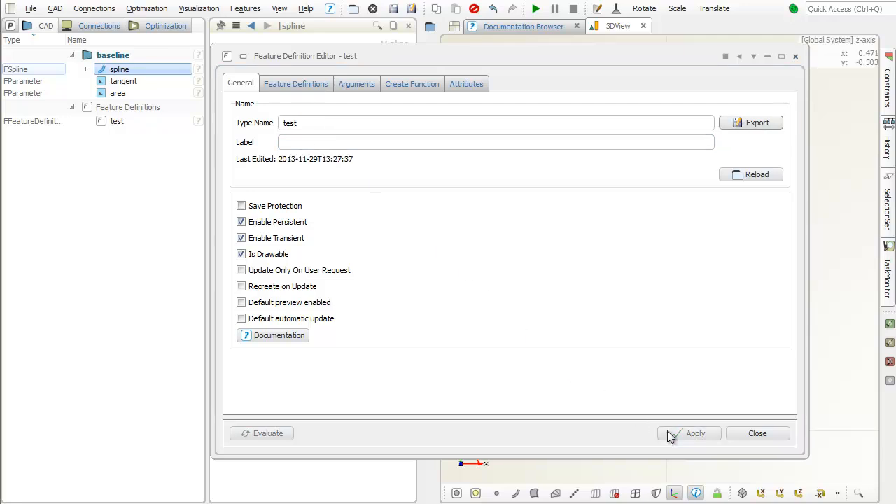
{"action": "left_click", "coordinate": [742, 436]}
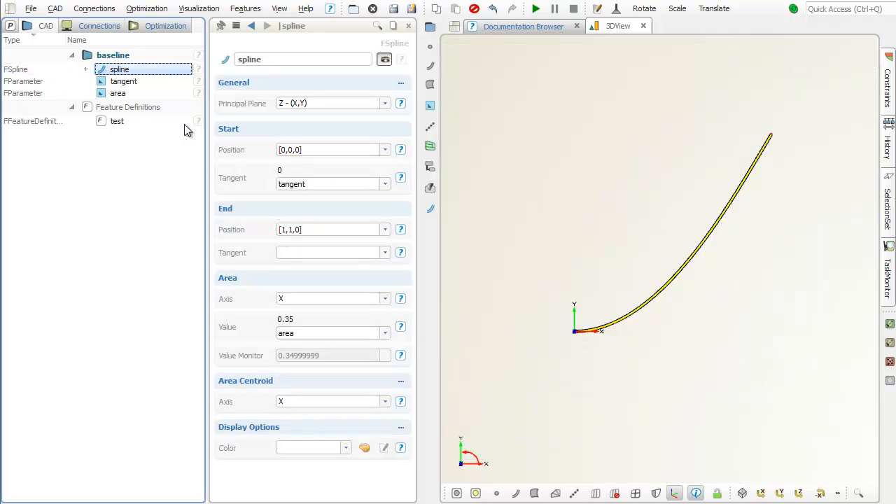
Delete the spline together with its tangent and area parameters, keeping the feature definition.
{"action": "left_click", "coordinate": [148, 92]}
{"action": "left_click", "coordinate": [151, 73], "text": "shift"}
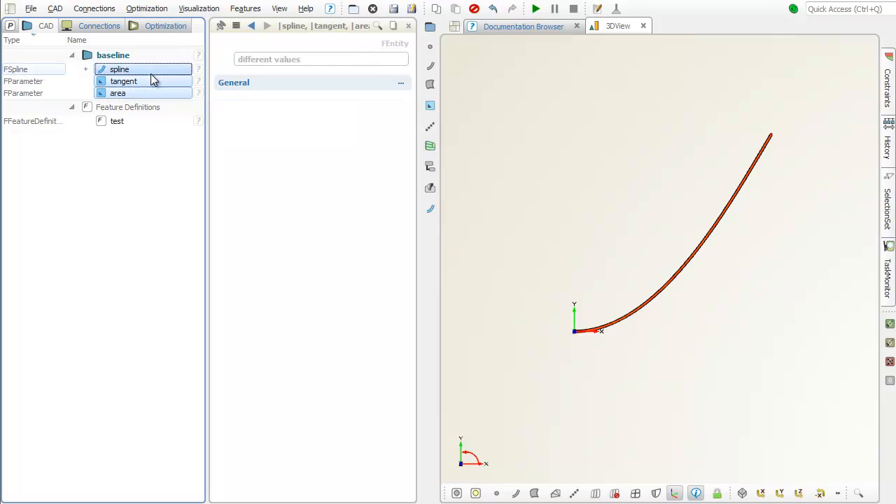
{"action": "key", "text": "Delete"}
Create a persistent feature from the test definition.
{"action": "left_click", "coordinate": [152, 86]}
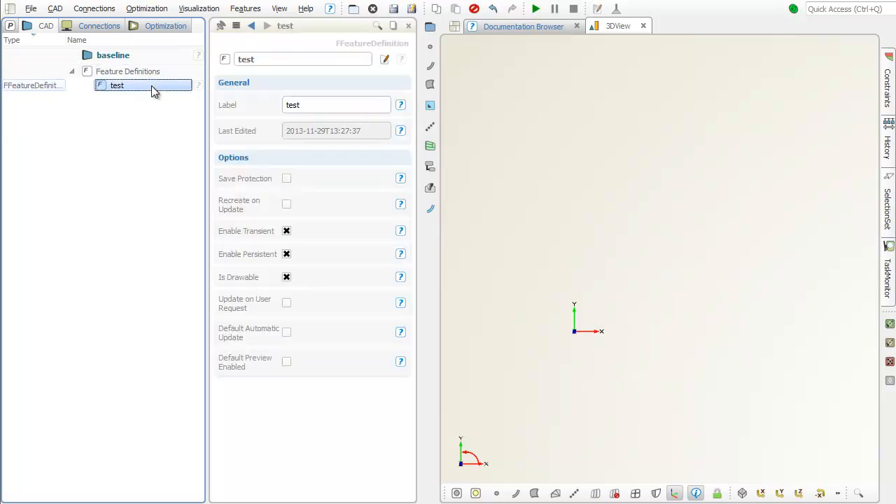
{"action": "right_click", "coordinate": [151, 85]}
{"action": "left_click", "coordinate": [231, 155]}
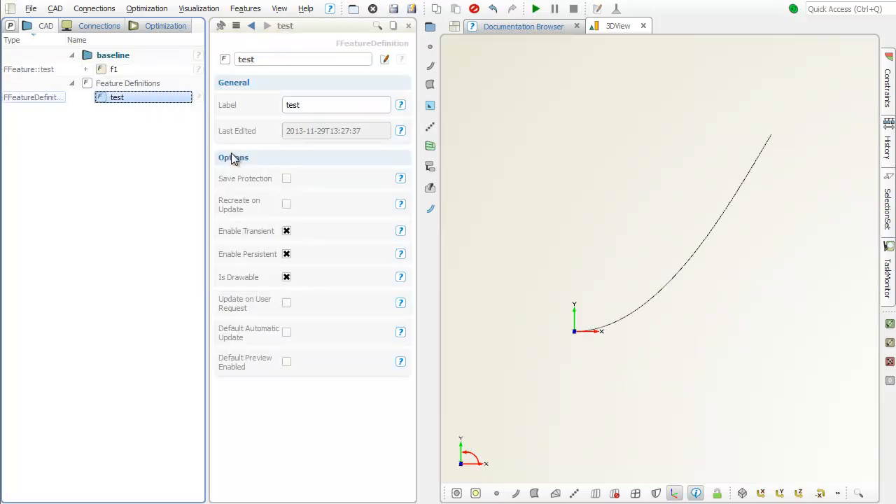
Set the new feature's area to 0.3 and vary its tangent, trying 10 and 2.
{"action": "left_click", "coordinate": [142, 68]}
{"action": "left_click", "coordinate": [299, 128]}
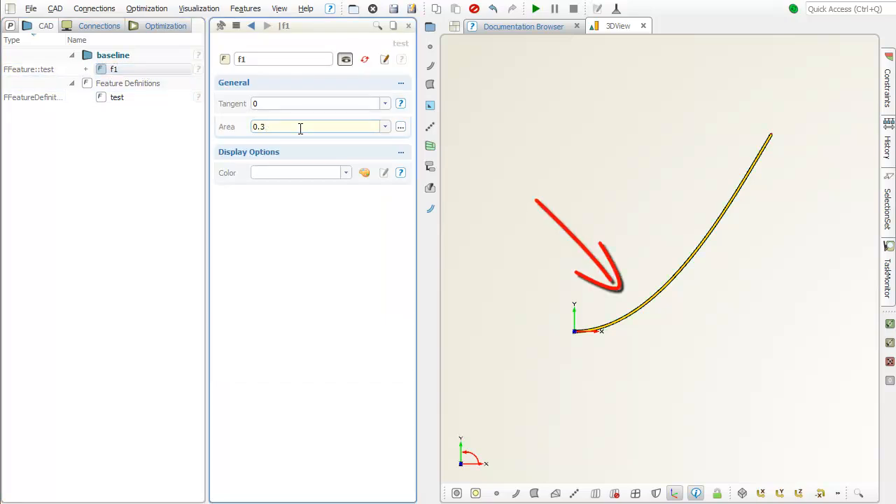
{"action": "left_click", "coordinate": [319, 103]}
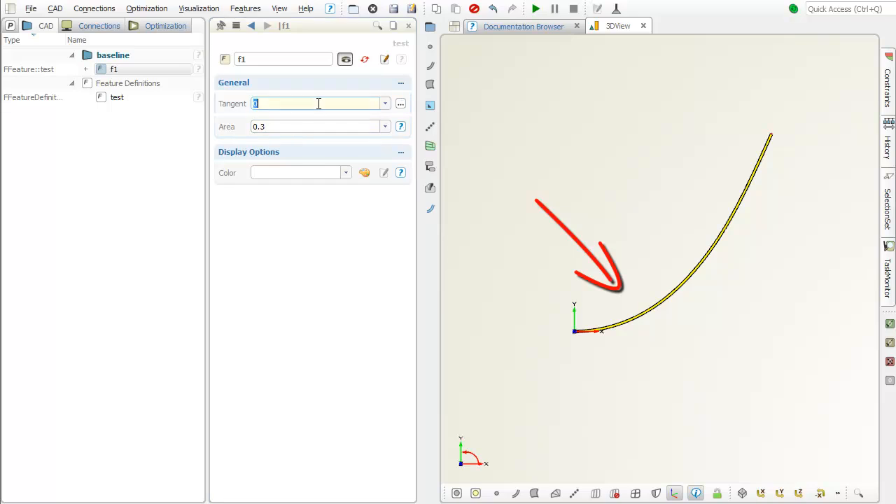
{"action": "type", "text": "10"}
{"action": "key", "text": "BackSpace"}
{"action": "key", "text": "BackSpace"}
{"action": "type", "text": "2"}
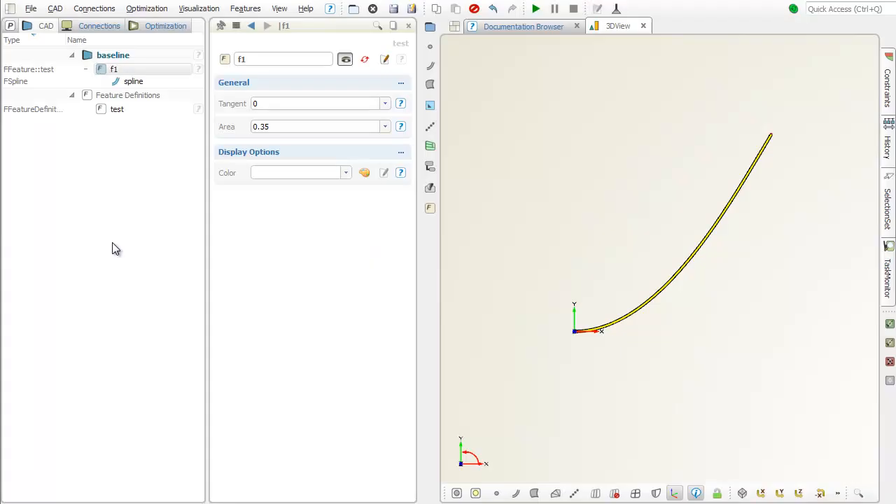
Delete the feature f1, execute the test definition transiently with tangent 0 and area 0.35, and expand the generated scope.
{"action": "left_click", "coordinate": [146, 71]}
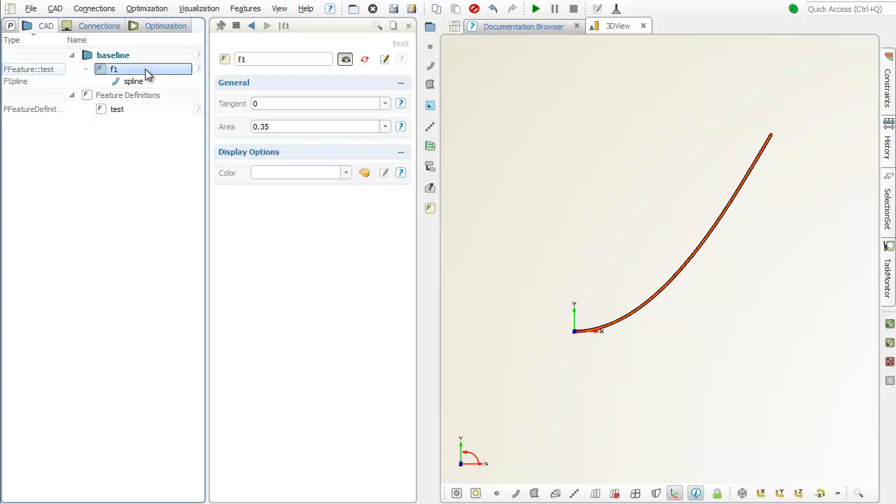
{"action": "key", "text": "Delete"}
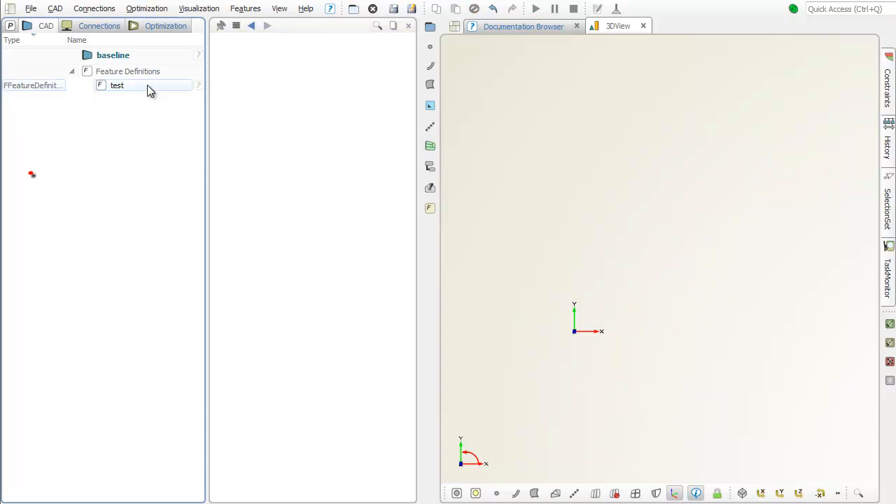
{"action": "right_click", "coordinate": [147, 84]}
{"action": "left_click", "coordinate": [242, 174]}
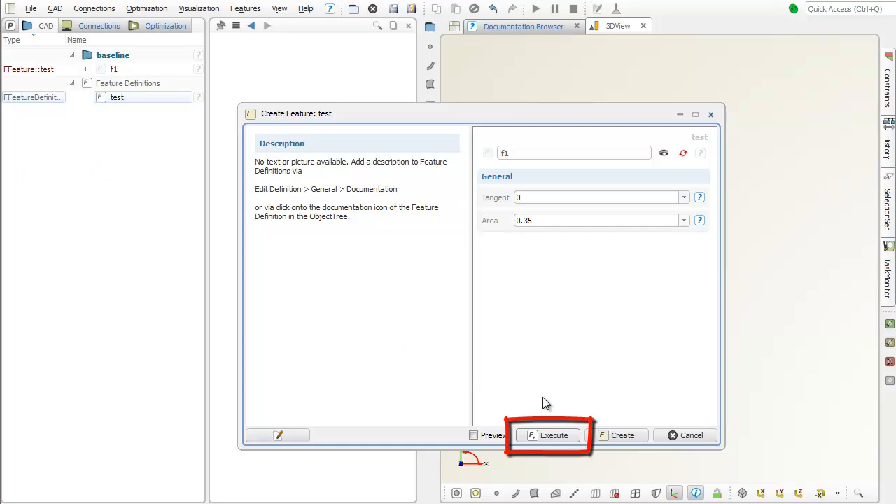
{"action": "left_click", "coordinate": [566, 440]}
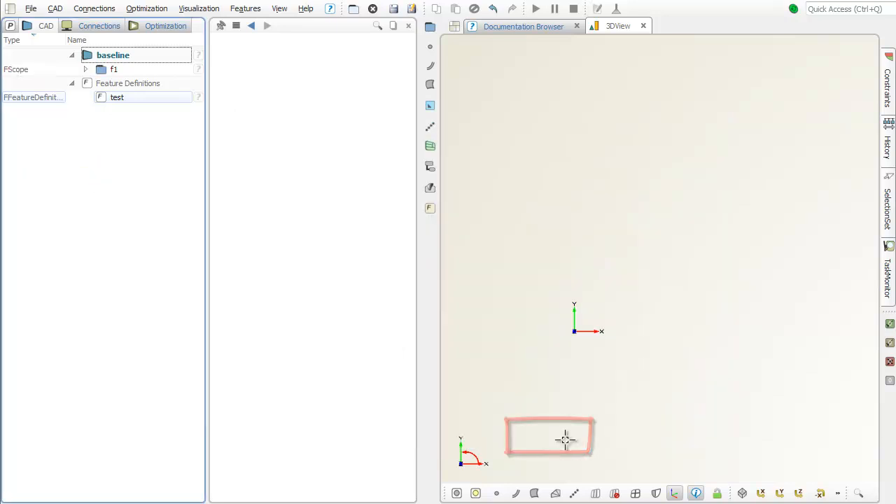
{"action": "left_click", "coordinate": [86, 70]}
{"action": "left_click", "coordinate": [155, 82]}
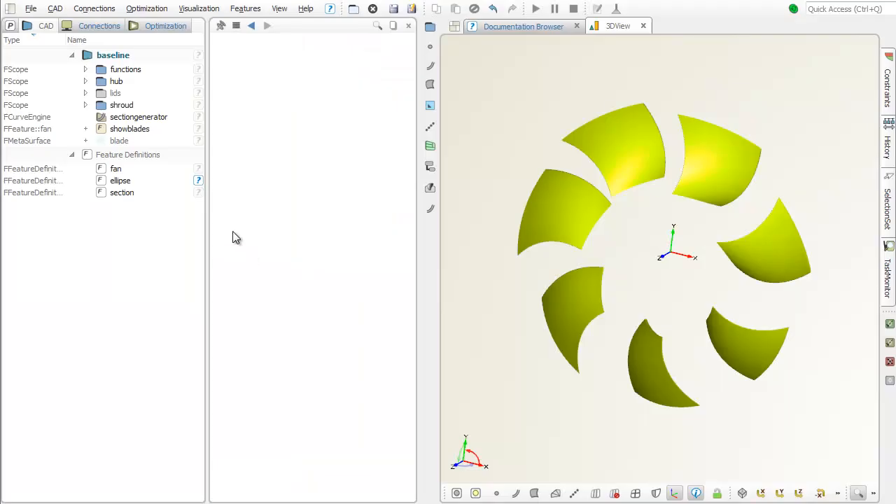
Examine the create function and the arguments of the fan definition behind the showblades feature.
{"action": "left_click", "coordinate": [165, 129]}
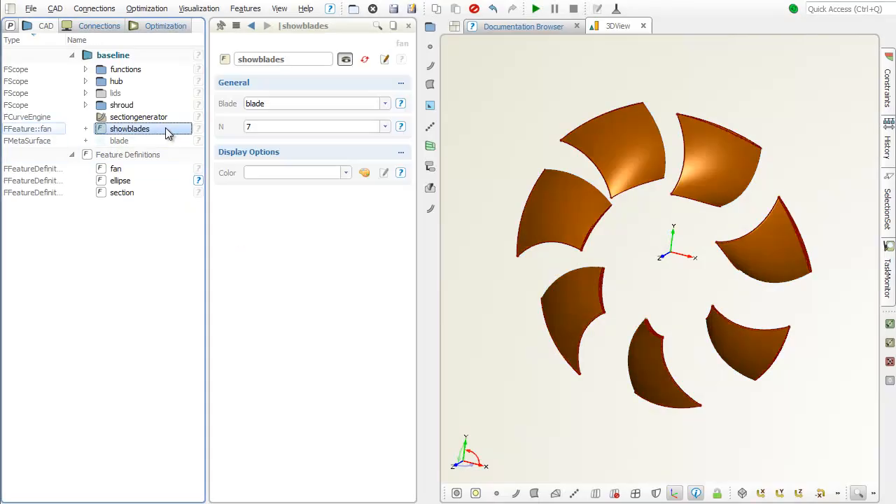
{"action": "left_click", "coordinate": [385, 60]}
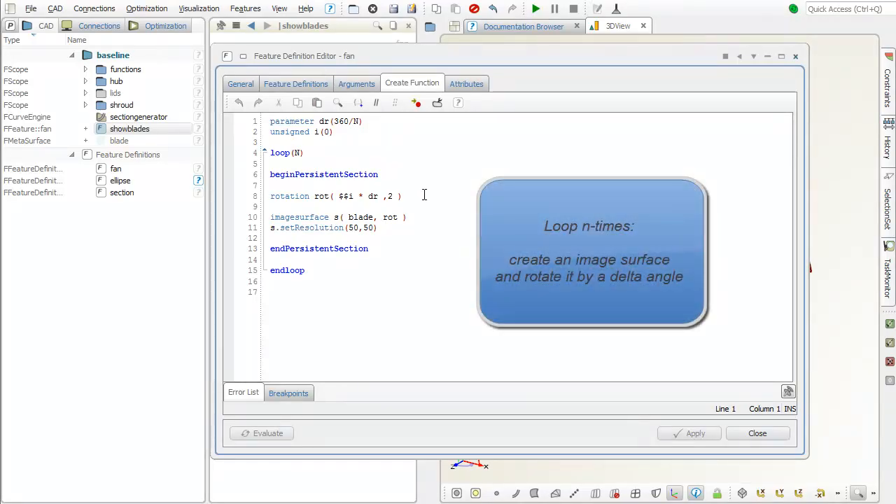
{"action": "left_click", "coordinate": [359, 85]}
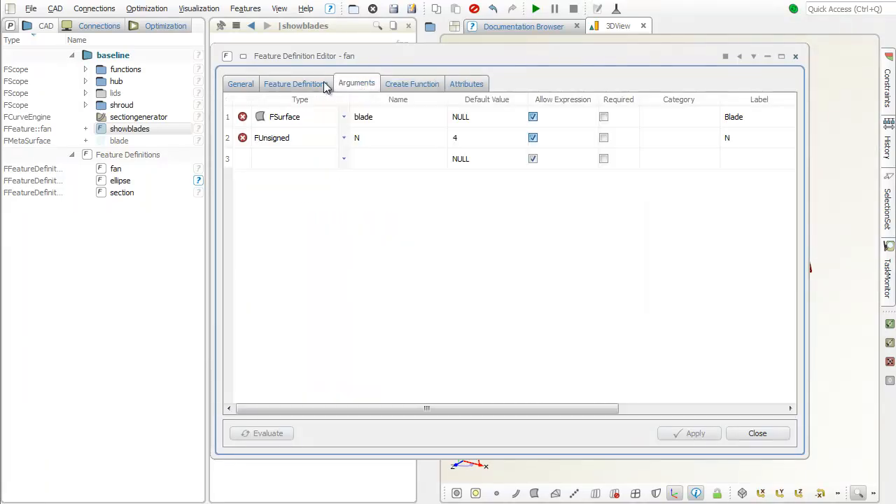
Export the fan feature definition as fan.fdf into C:\tmp\myfeatures and close the definition editor.
{"action": "left_click", "coordinate": [255, 84]}
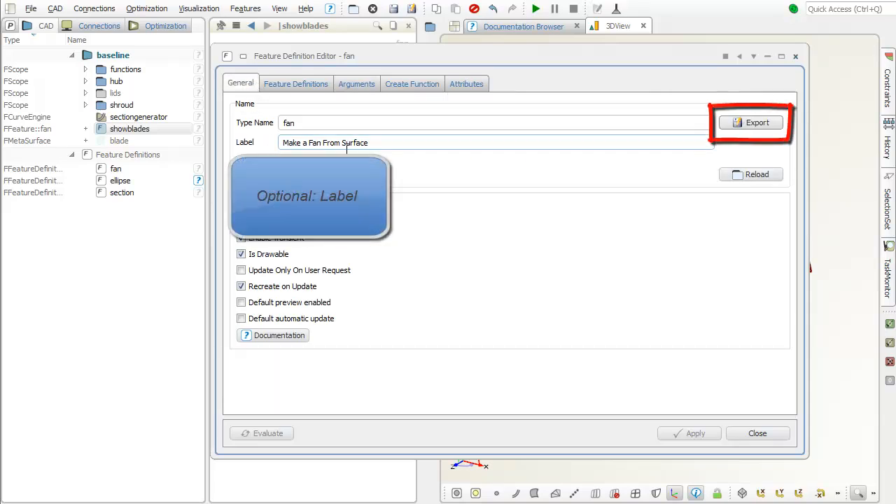
{"action": "left_click", "coordinate": [751, 126]}
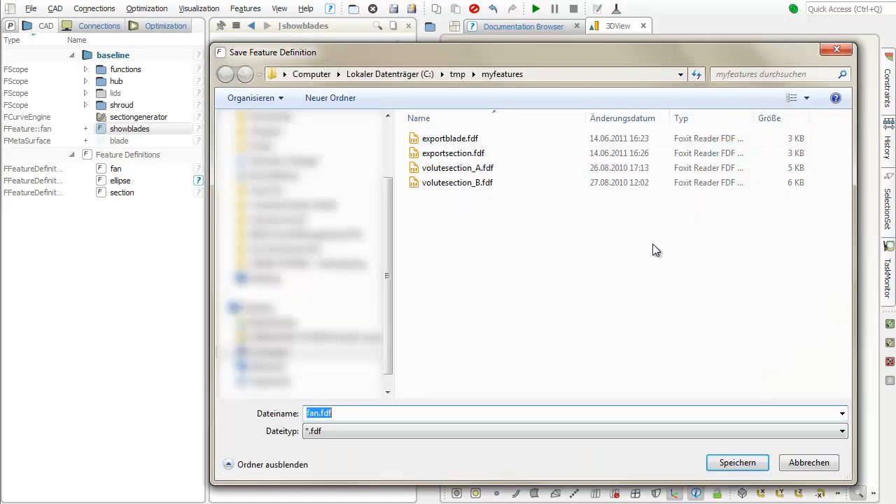
{"action": "left_click", "coordinate": [738, 463]}
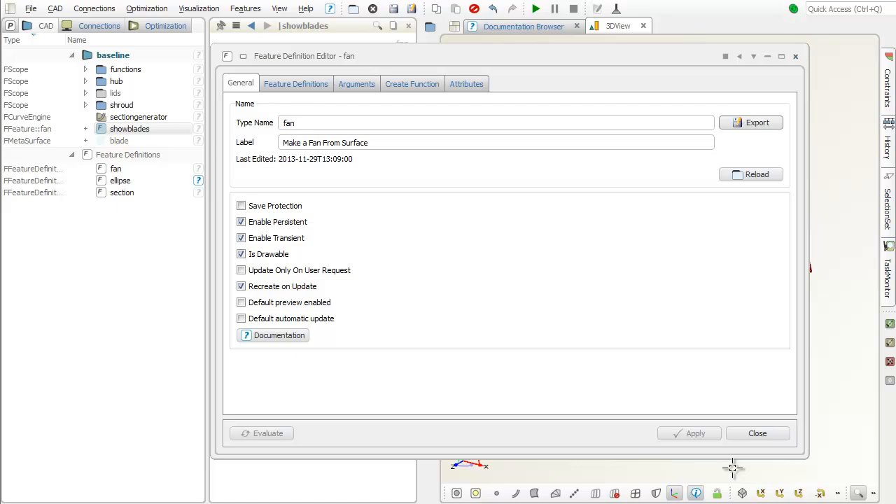
{"action": "left_click", "coordinate": [758, 433]}
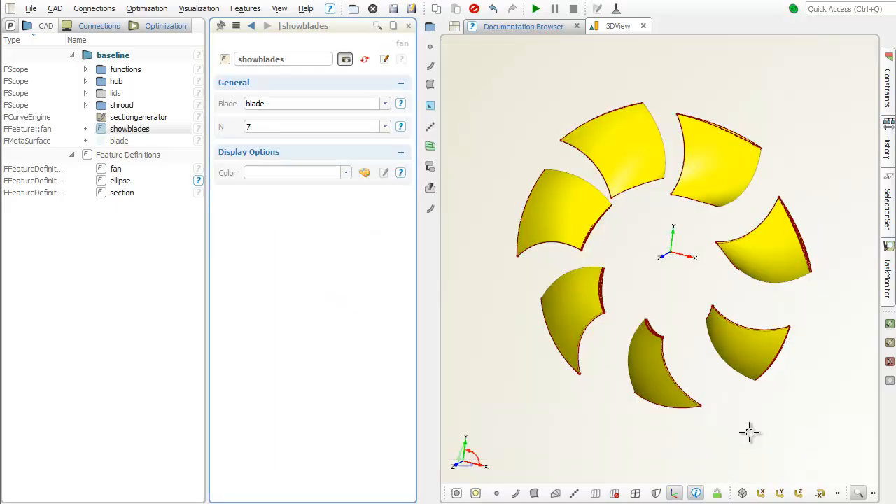
Enable the Custom 1 feature folder named tutorial with path C:\tmp\myfeatures in the settings, and look it up among the available features.
{"action": "left_click", "coordinate": [32, 12]}
{"action": "left_click", "coordinate": [91, 279]}
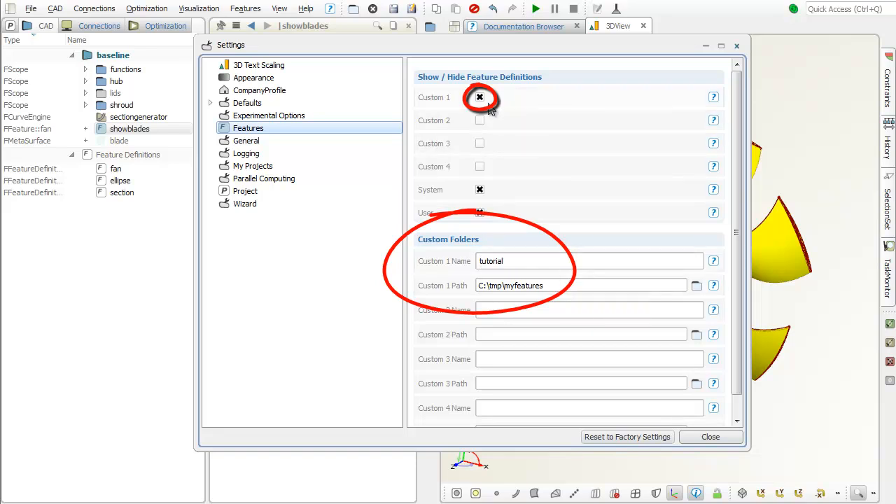
{"action": "left_click", "coordinate": [709, 437]}
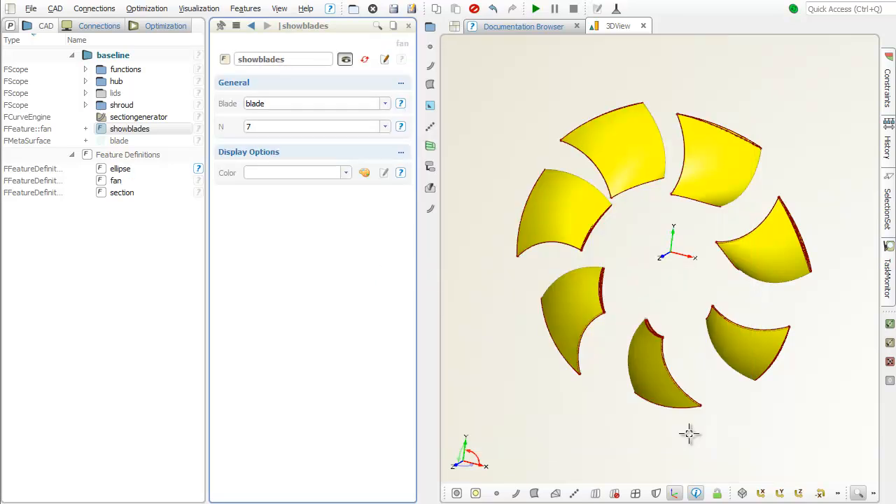
{"action": "left_click", "coordinate": [246, 9]}
{"action": "mouse_move", "coordinate": [306, 157]}
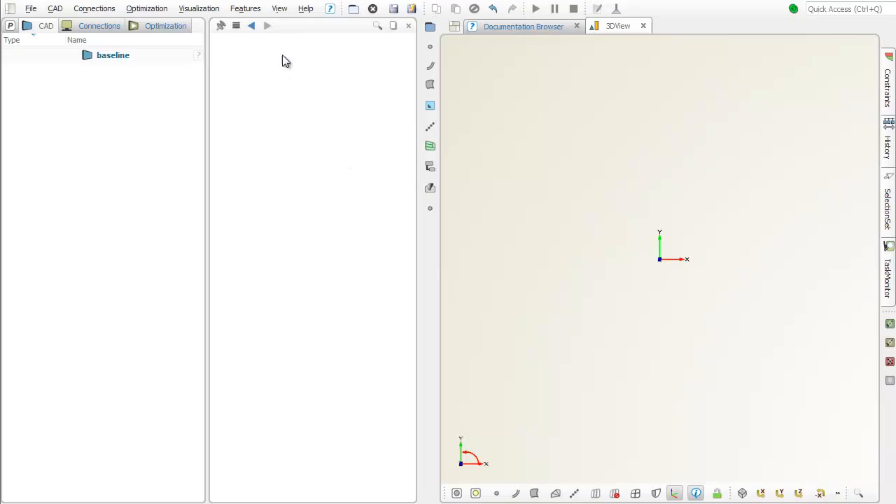
Create a new, empty feature definition and select it in the object tree.
{"action": "left_click", "coordinate": [256, 9]}
{"action": "left_click", "coordinate": [325, 65]}
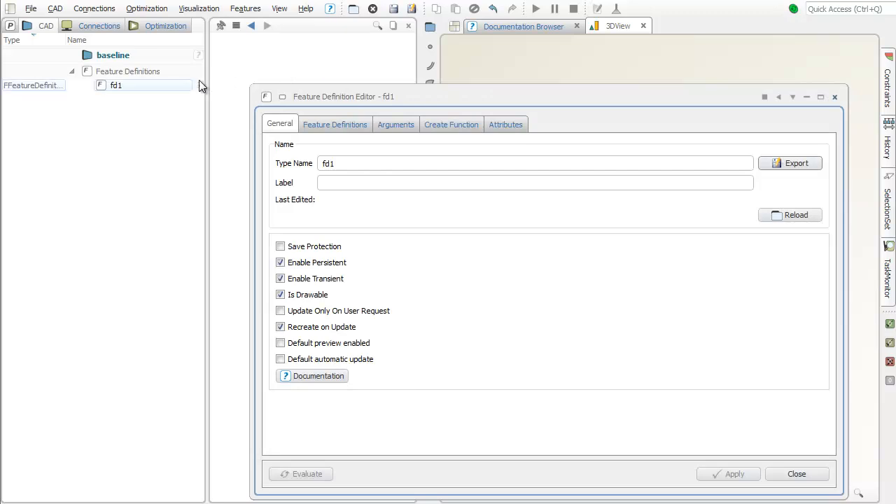
{"action": "left_click", "coordinate": [145, 87]}
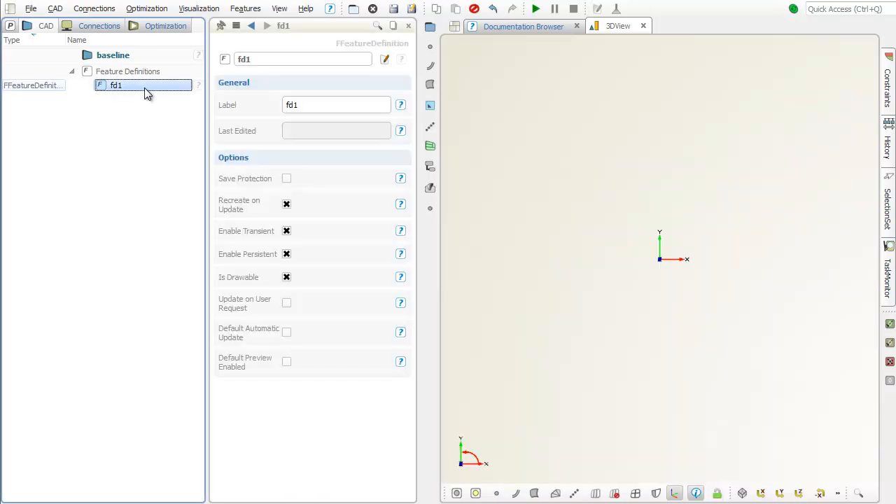
Open the documentation of the feature definition type and read through its description and object creation examples.
{"action": "left_click", "coordinate": [223, 62]}
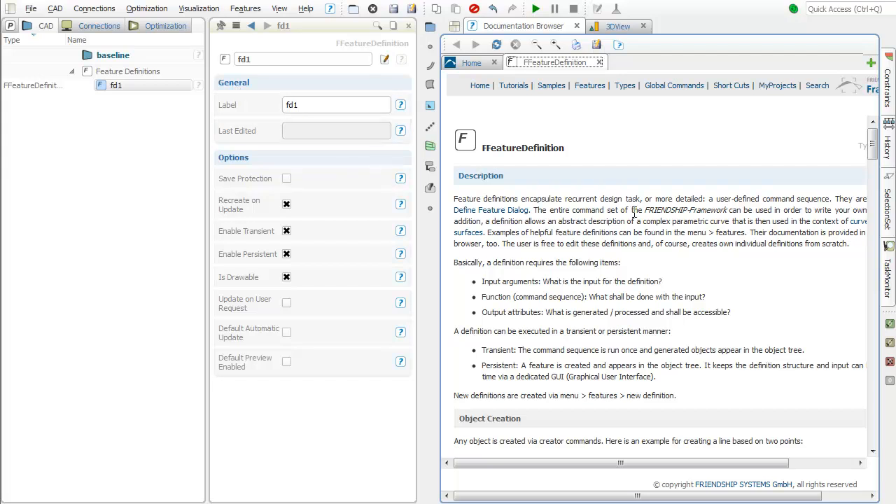
{"action": "scroll", "coordinate": [877, 161], "scroll_direction": "down", "scroll_amount": 6}
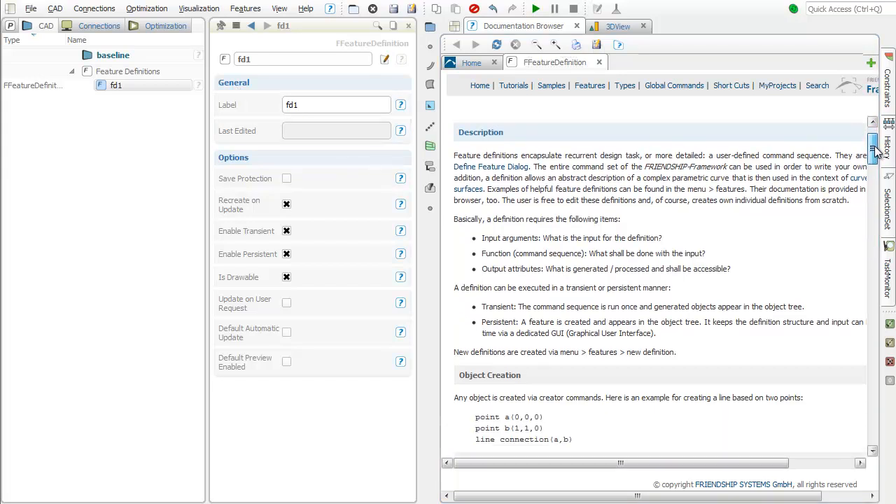
{"action": "left_click_drag", "start_coordinate": [878, 161], "coordinate": [874, 354]}
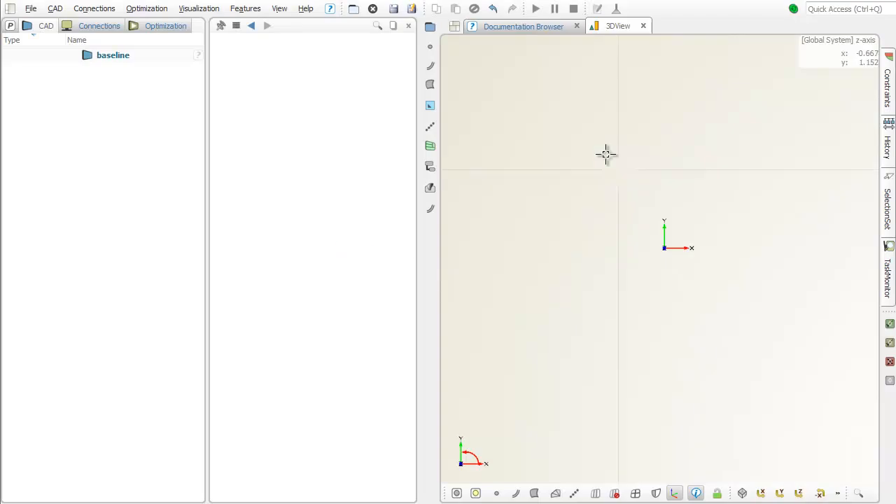
Look up the feature tutorials in the documentation's tutorial directory.
{"action": "left_click", "coordinate": [529, 29]}
{"action": "left_click", "coordinate": [525, 84]}
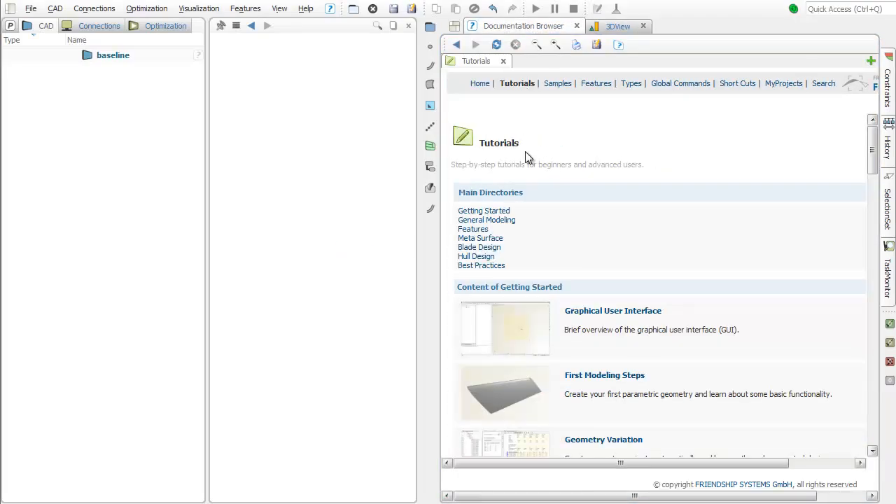
{"action": "left_click", "coordinate": [480, 230]}
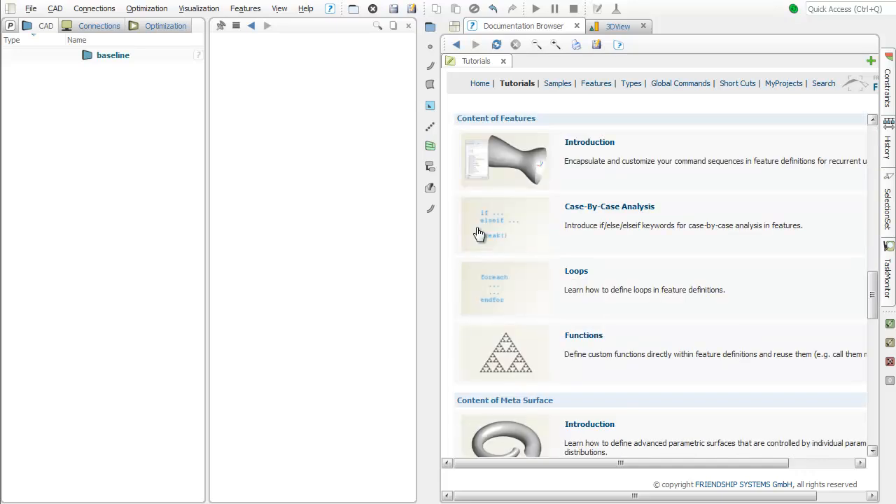